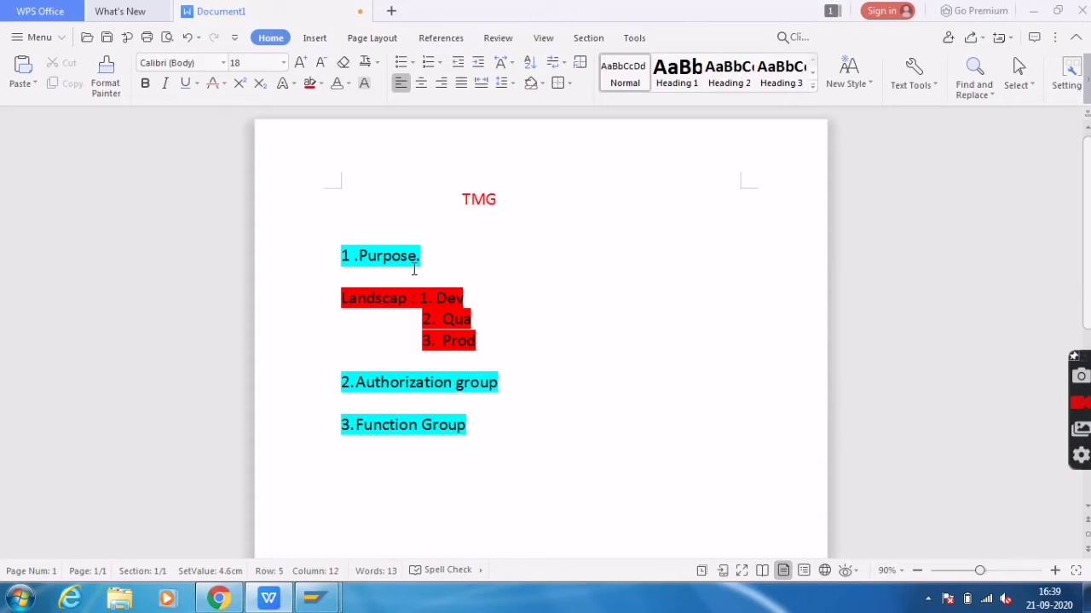
# Select and inspect items in the landscape list, from 1. Dev through 3. Prod
pyautogui.moveTo(342, 300); pyautogui.dragTo(490, 341)
pyautogui.click(489, 269)
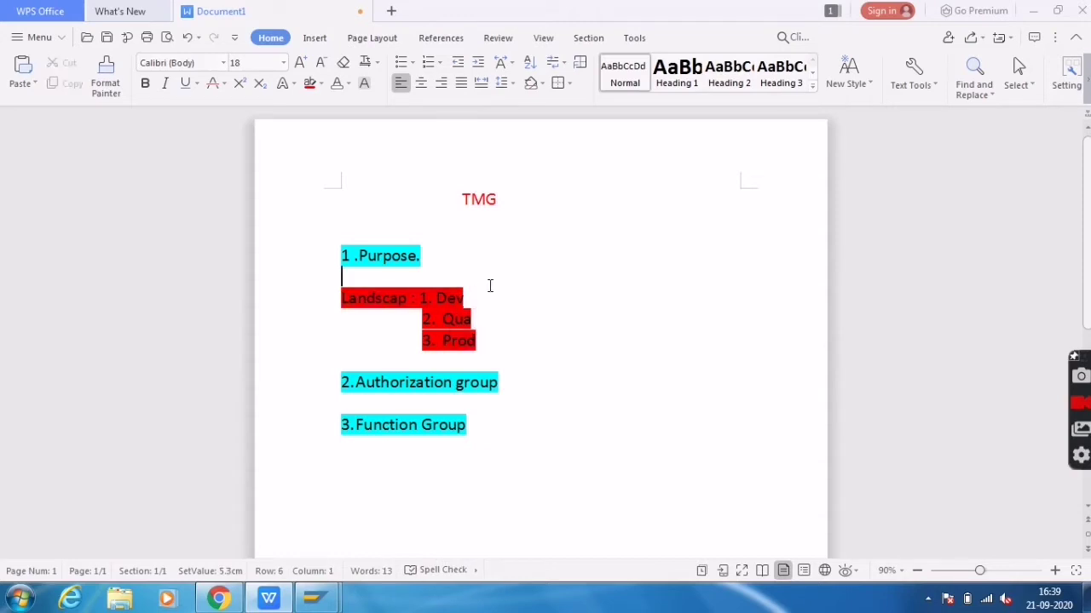
pyautogui.click(417, 298)
pyautogui.moveTo(417, 298); pyautogui.dragTo(462, 298)
pyautogui.click(423, 340)
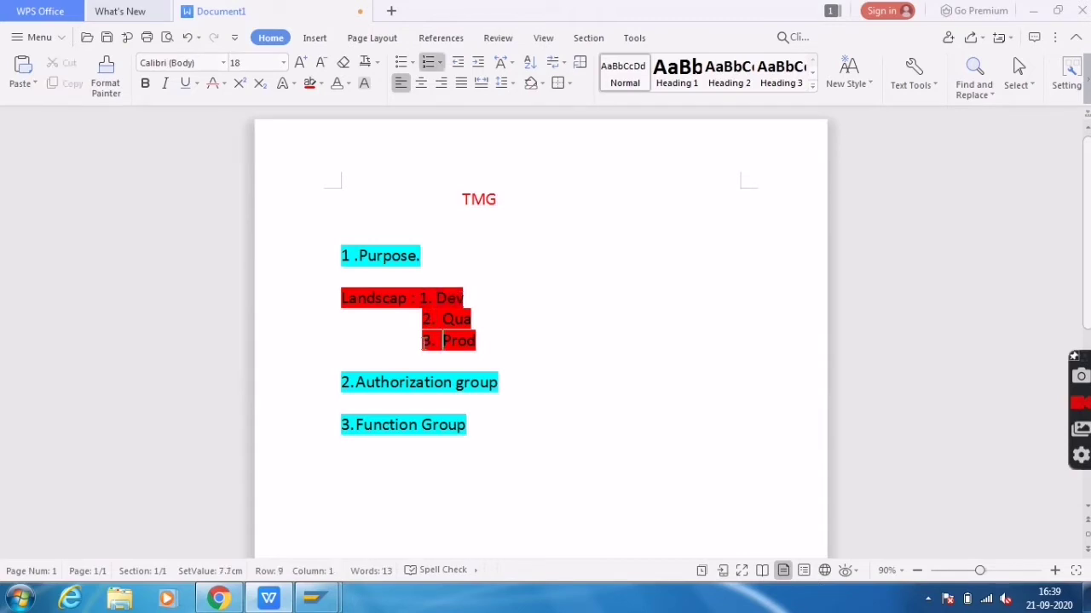
pyautogui.click(499, 343)
pyautogui.click(421, 340)
pyautogui.moveTo(421, 340); pyautogui.dragTo(480, 342)
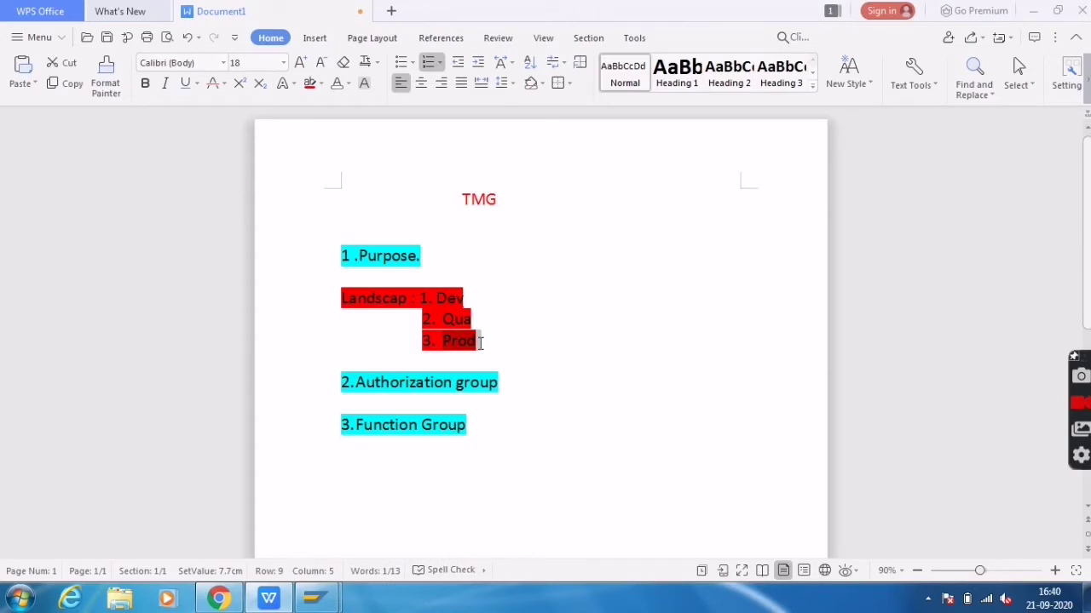
# Type 'Custome' on the blank line below 3. Prod and start a new line
pyautogui.click(504, 356)
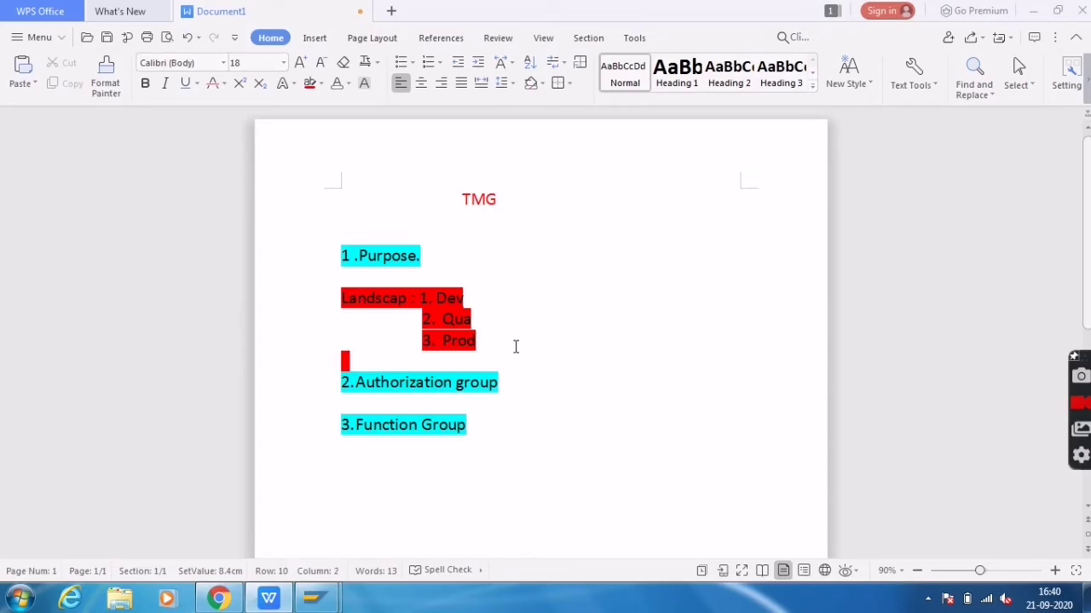
pyautogui.write('Custome')
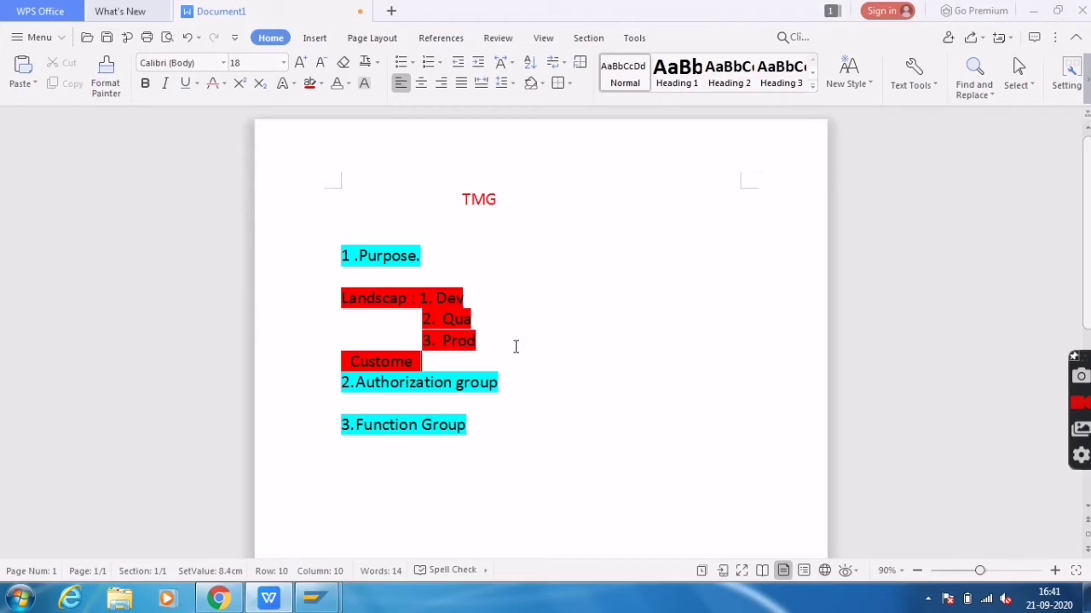
pyautogui.press('Return')
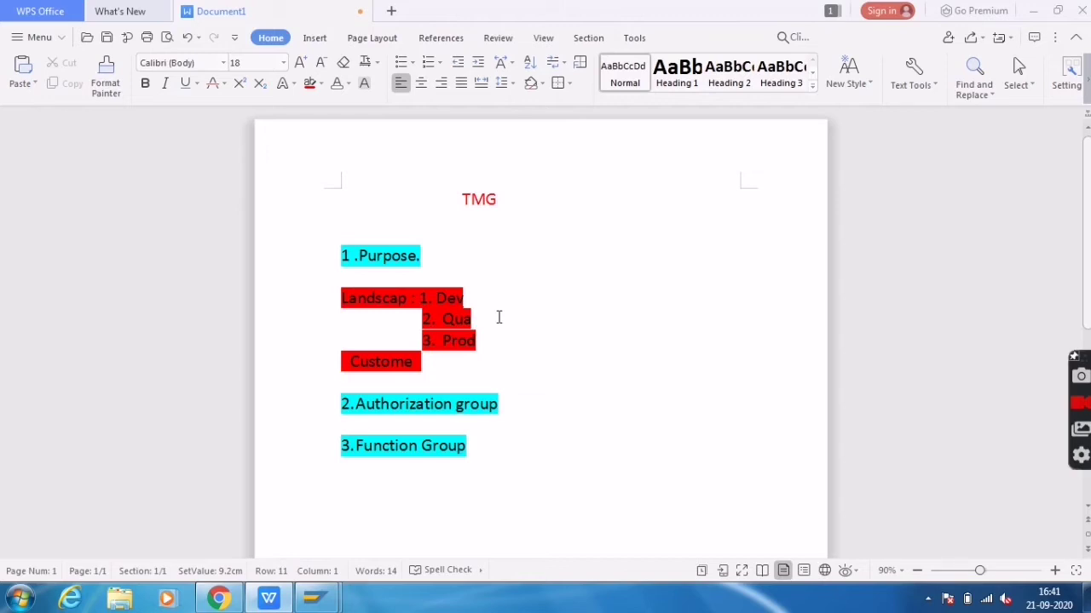
pyautogui.moveTo(357, 405); pyautogui.dragTo(504, 403)
pyautogui.click(504, 404)
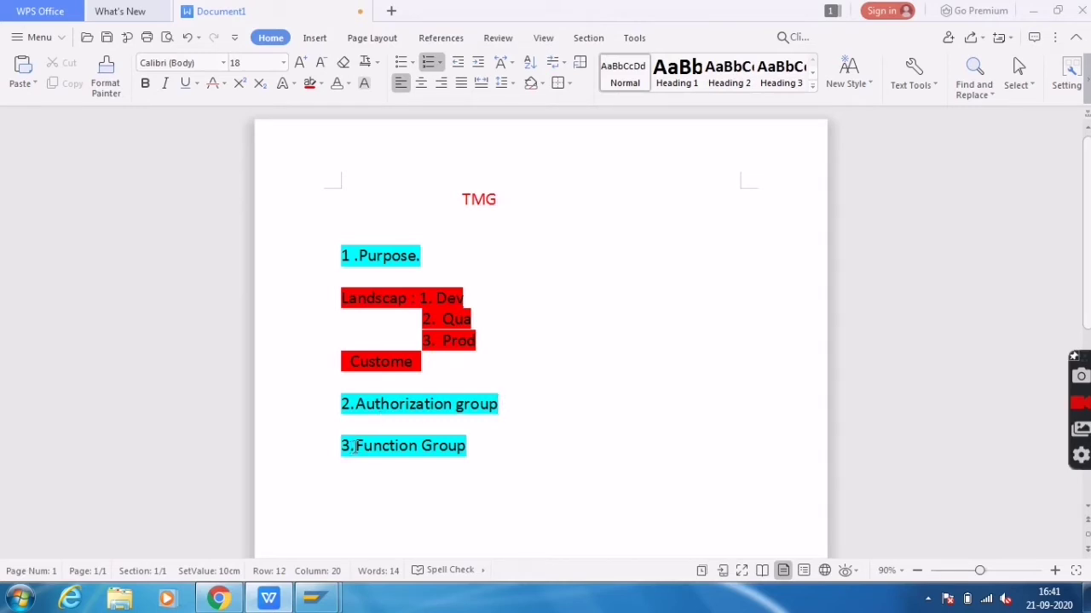
pyautogui.moveTo(356, 445); pyautogui.dragTo(467, 445)
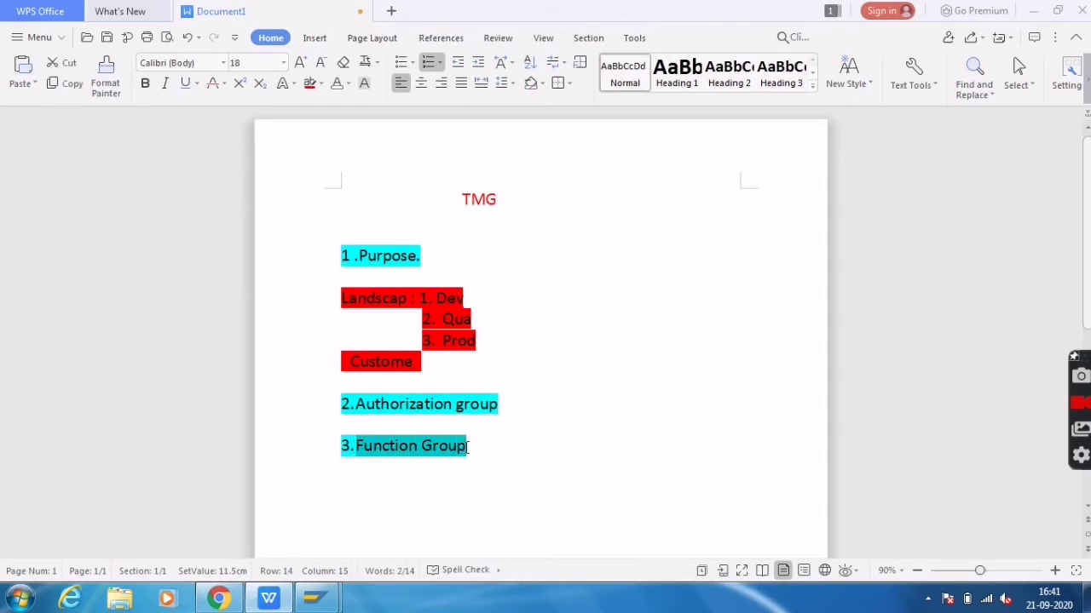
pyautogui.click(494, 457)
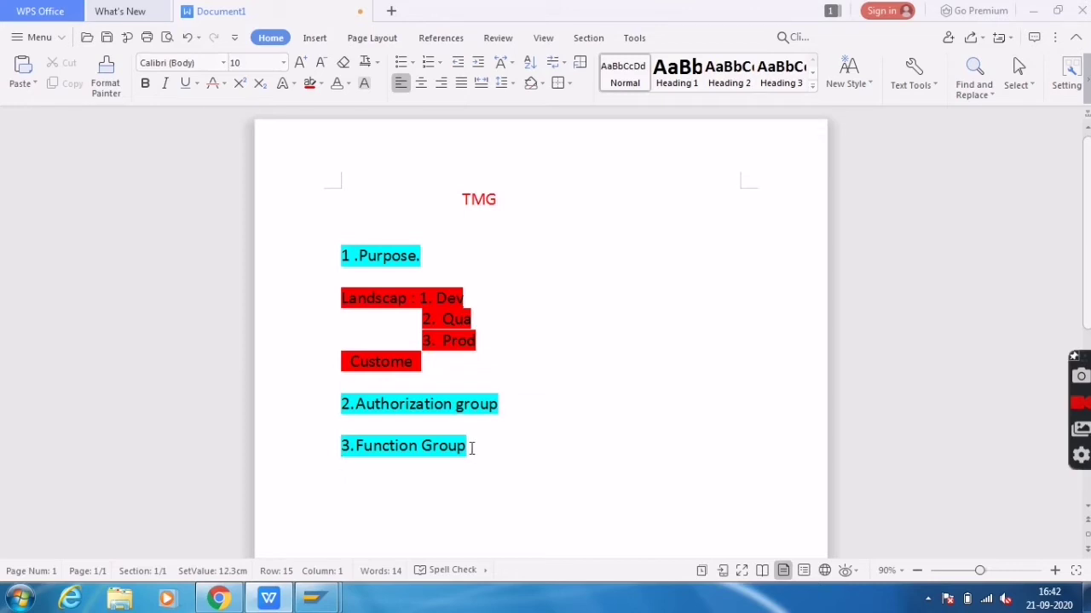
pyautogui.click(470, 447)
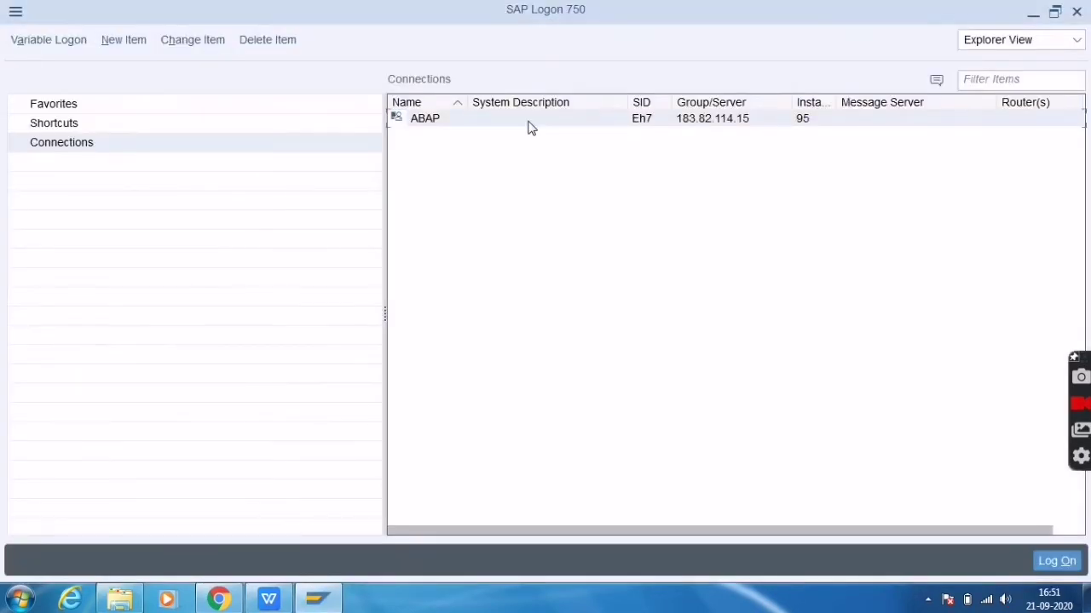
# Log on to the SAP system with the remembered user name and the account password
pyautogui.doubleClick(528, 124)
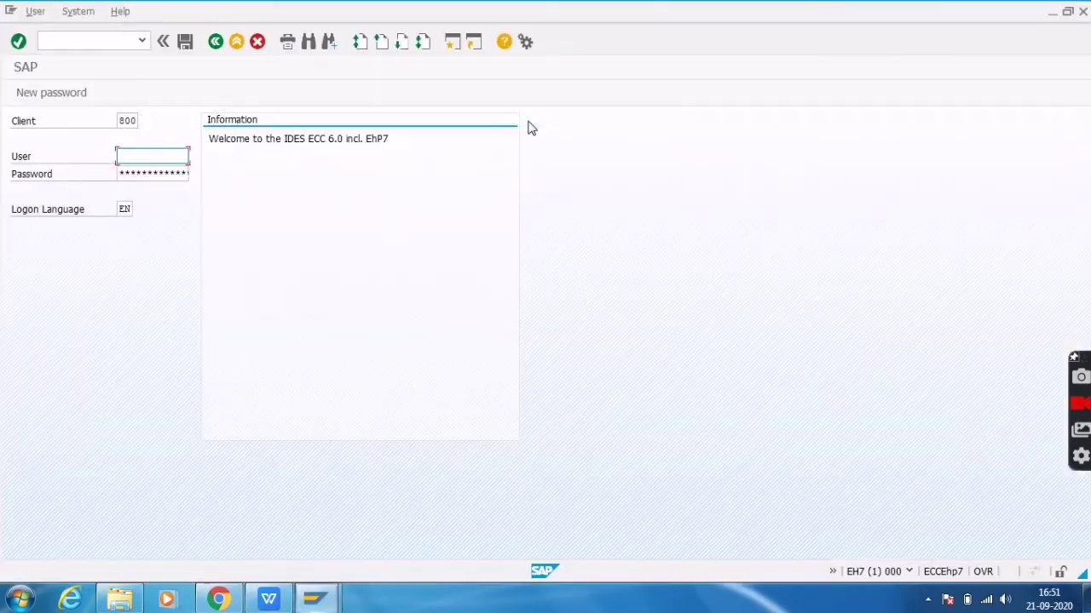
pyautogui.press('Down')
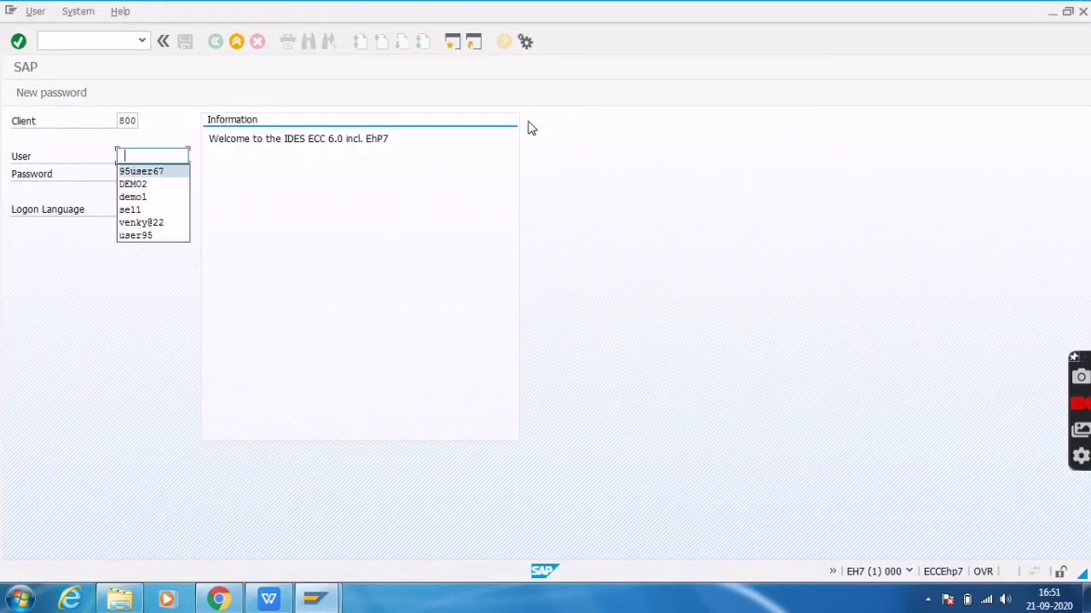
pyautogui.press('Tab')
pyautogui.write('**')
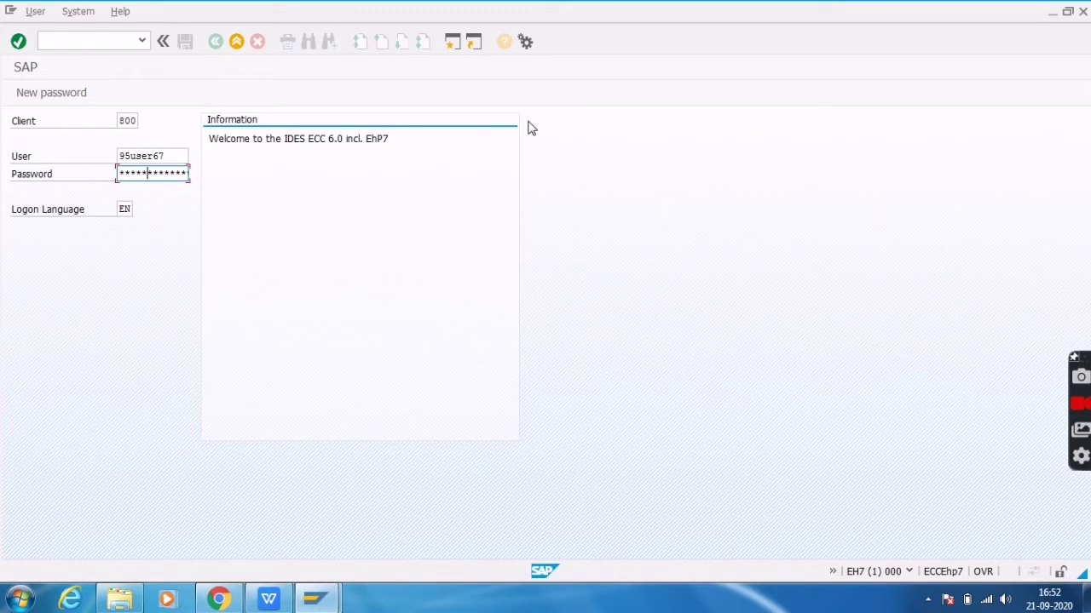
pyautogui.press('Return')
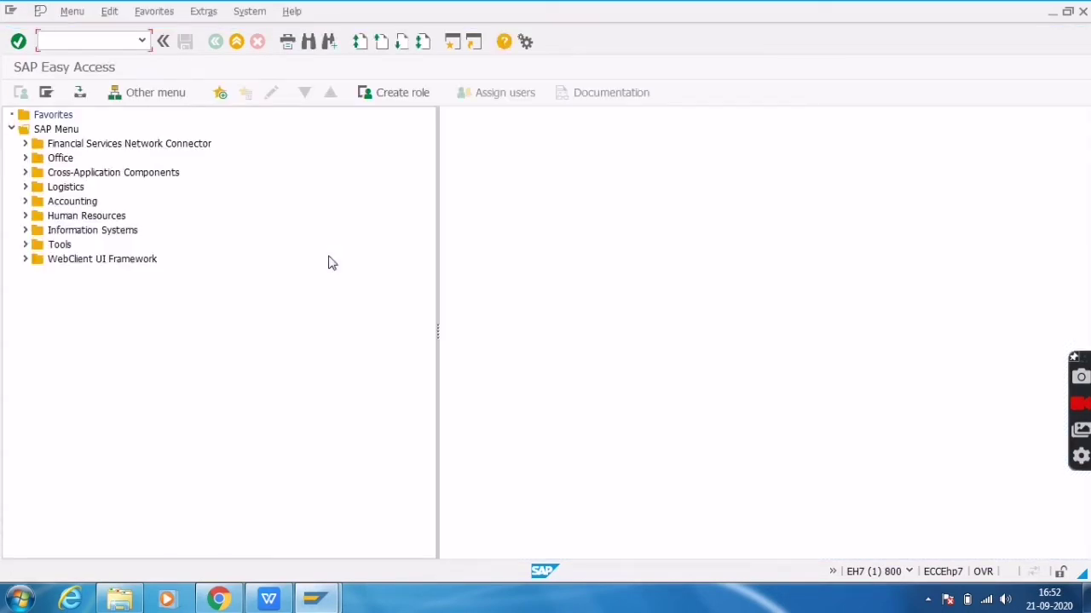
# In SE11, enter database table ZEMP_TABLE from the history and open it for change
pyautogui.write('se11')
pyautogui.press('Return')
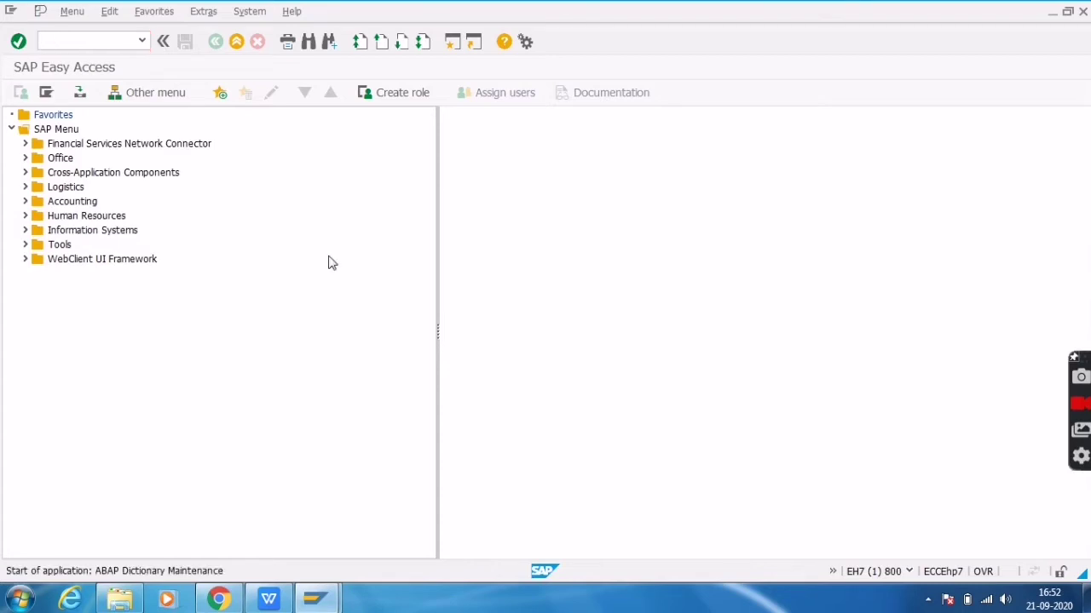
pyautogui.press('BackSpace')
pyautogui.press('Down')
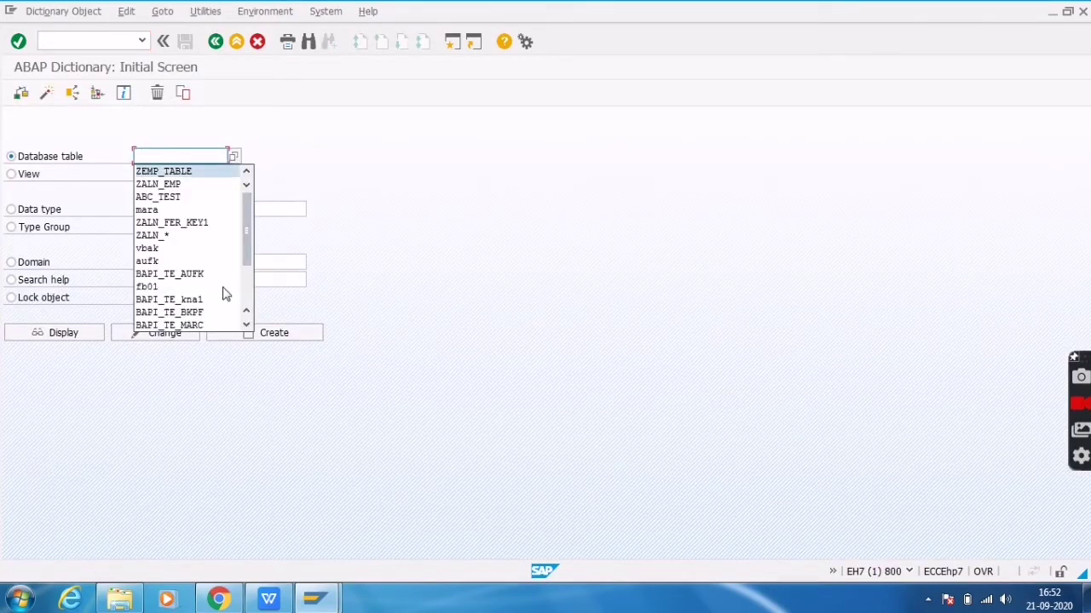
pyautogui.press('Return')
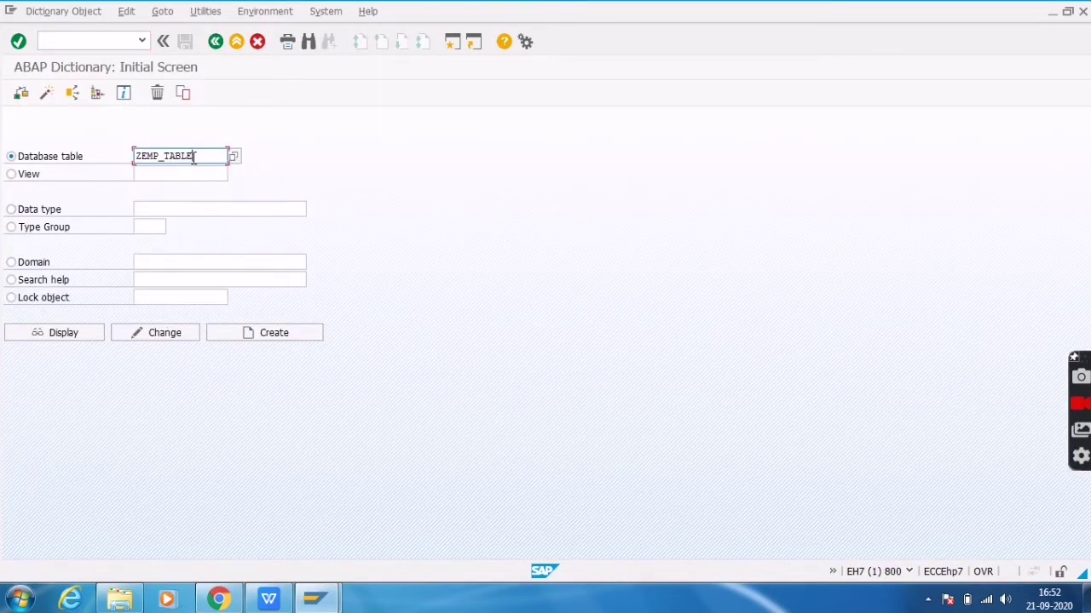
pyautogui.doubleClick(193, 159)
pyautogui.click(195, 157)
pyautogui.doubleClick(204, 157)
pyautogui.click(164, 335)
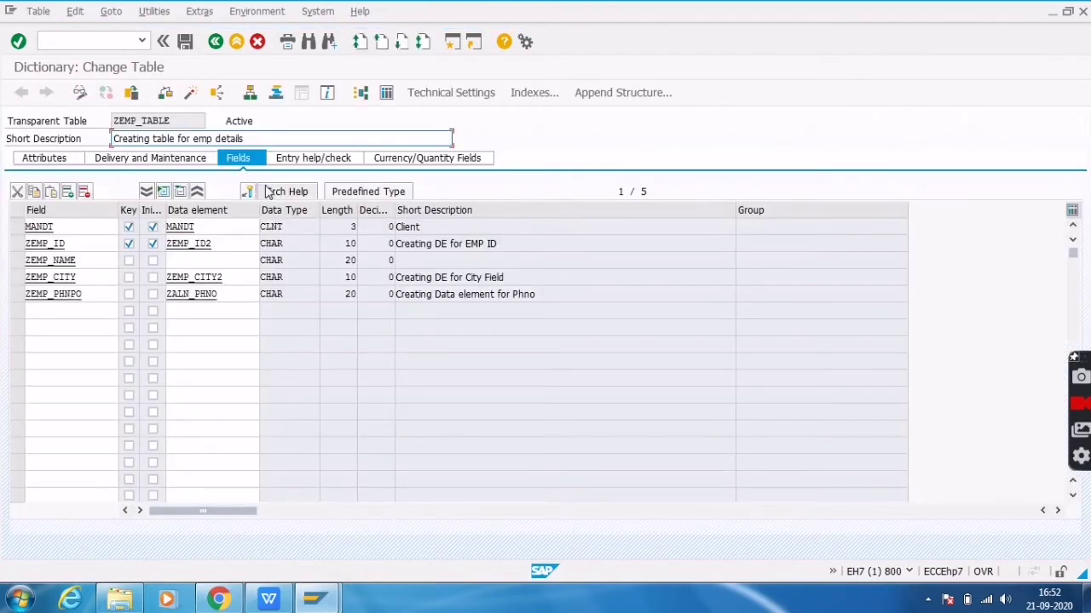
# Create a new ZEMP_TABLE entry with ZEMP ID 2 and the employee's name
pyautogui.click(153, 11)
pyautogui.moveTo(205, 211)
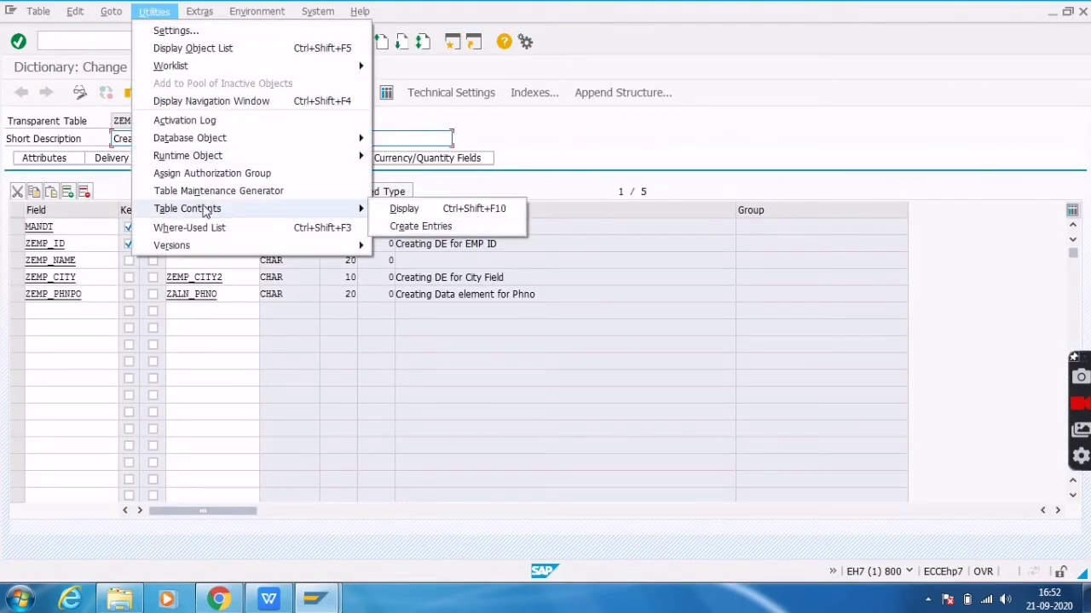
pyautogui.click(422, 228)
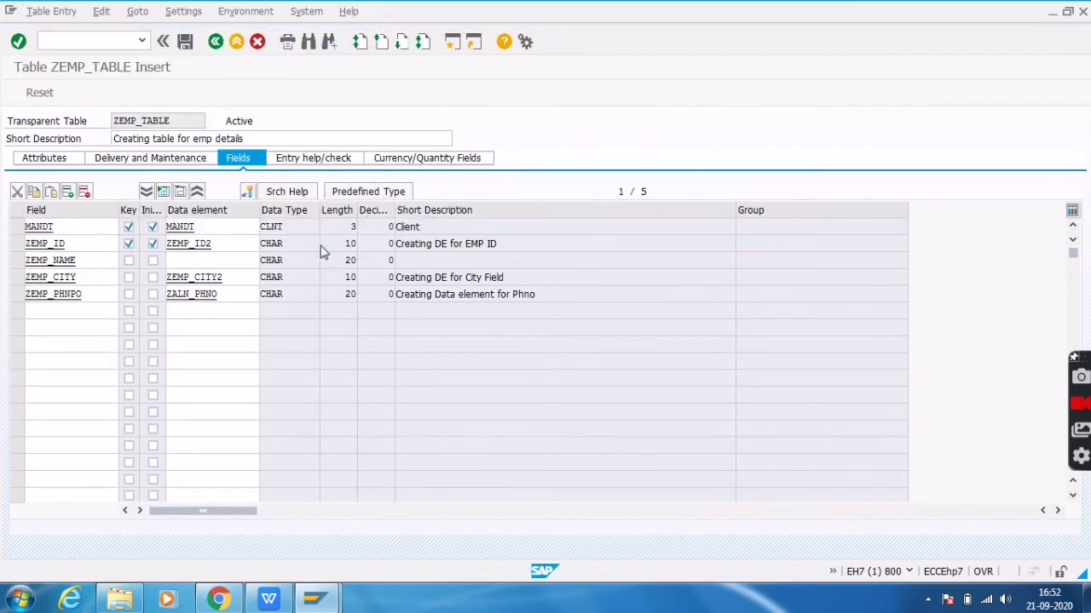
pyautogui.write('2')
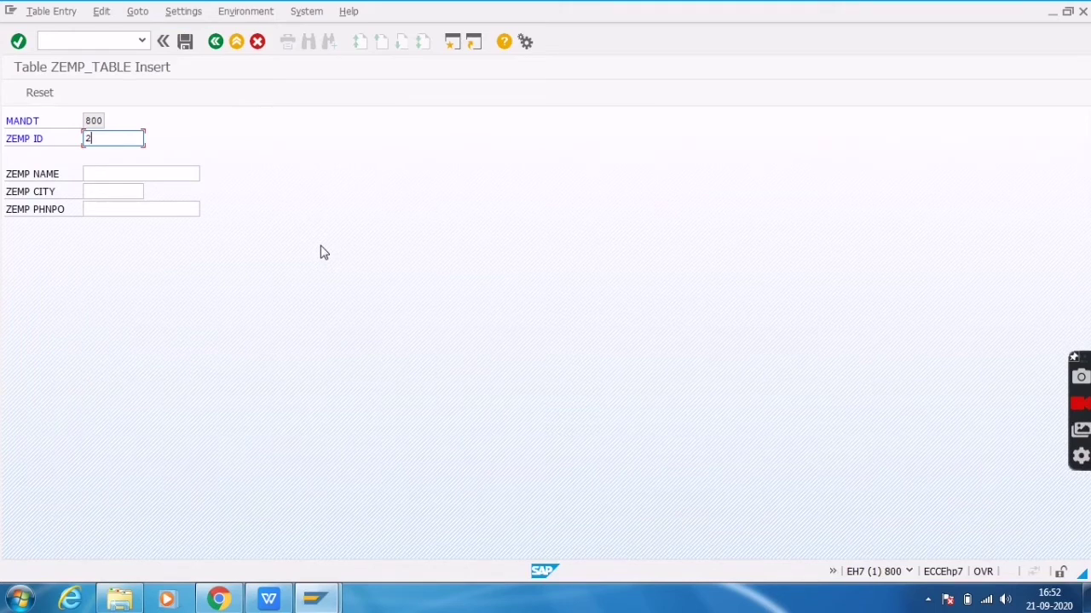
pyautogui.press('Tab')
pyautogui.write('Vir')
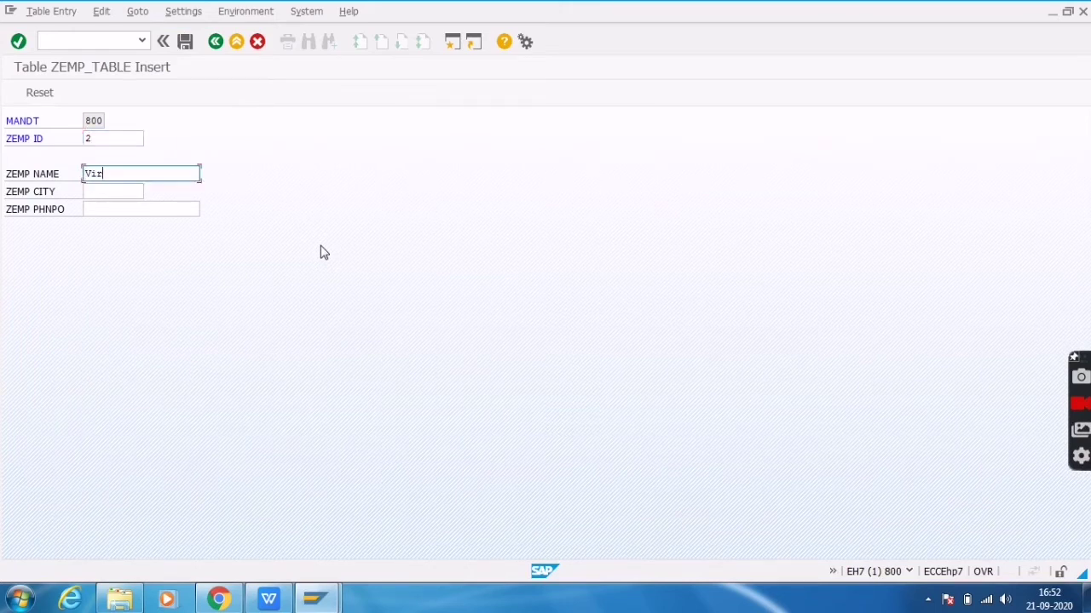
pyautogui.write('ot')
pyautogui.press('Tab')
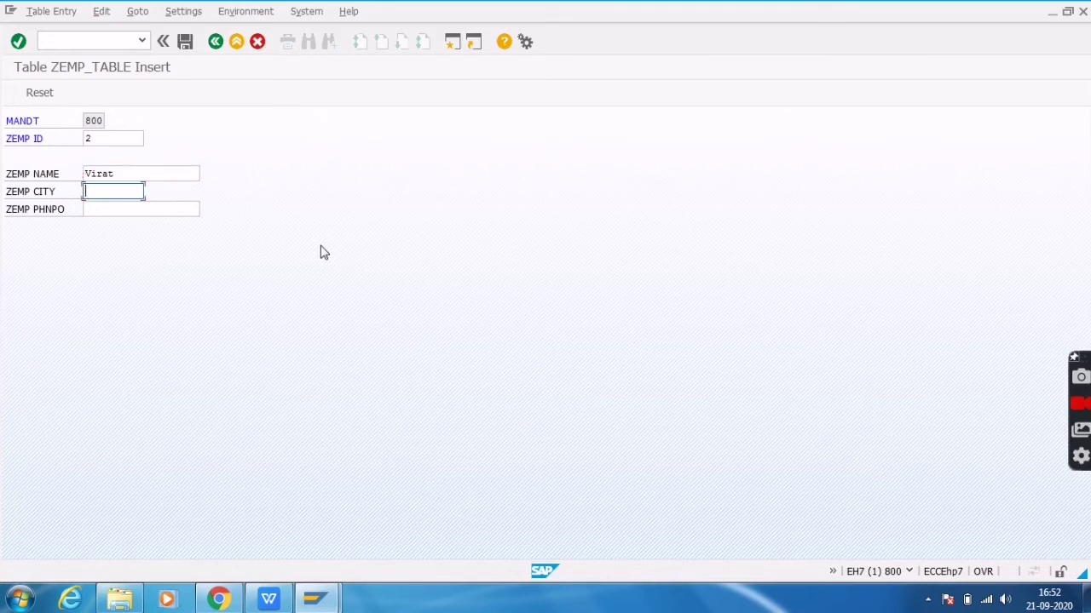
# Enter city Delhi and the phone number, save the record, and return to the table definition
pyautogui.write('Delh=hi')
pyautogui.press('Tab')
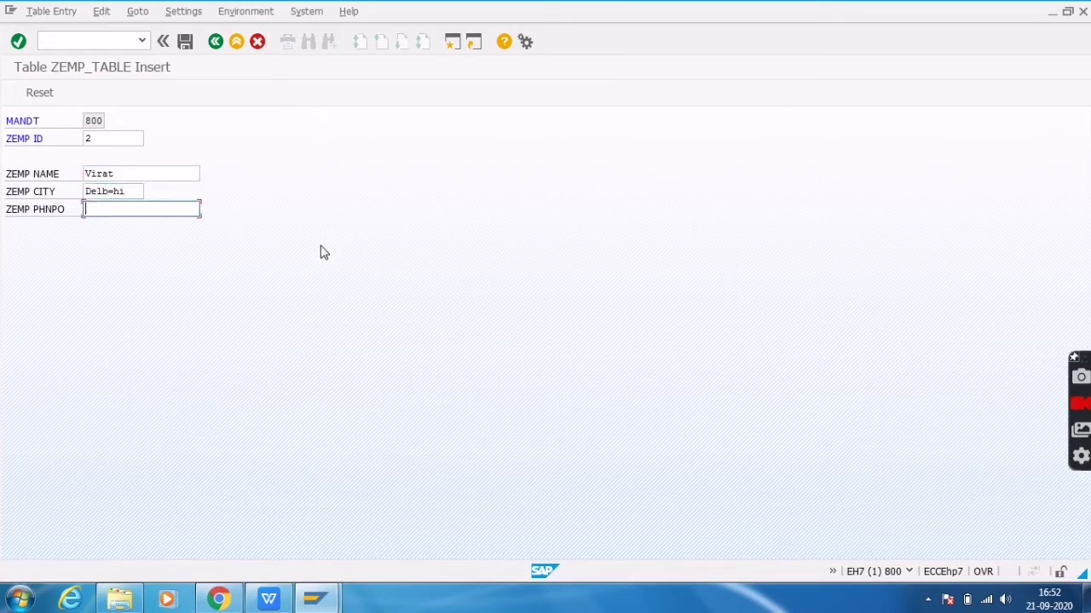
pyautogui.hotkey('shift', 'Tab')
pyautogui.press('BackSpace')
pyautogui.press('BackSpace')
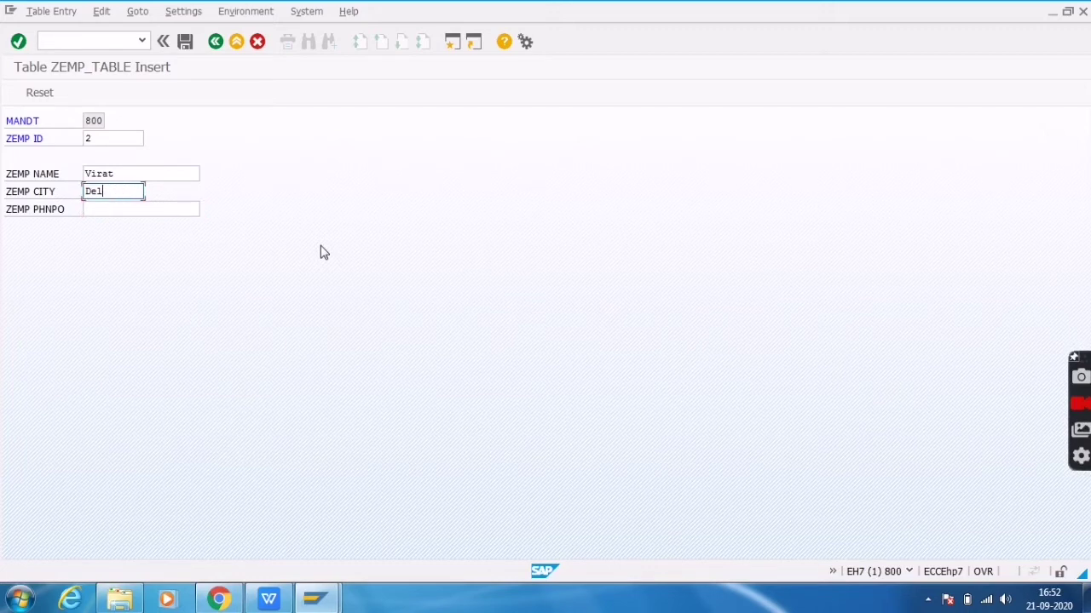
pyautogui.write('hi')
pyautogui.press('Tab')
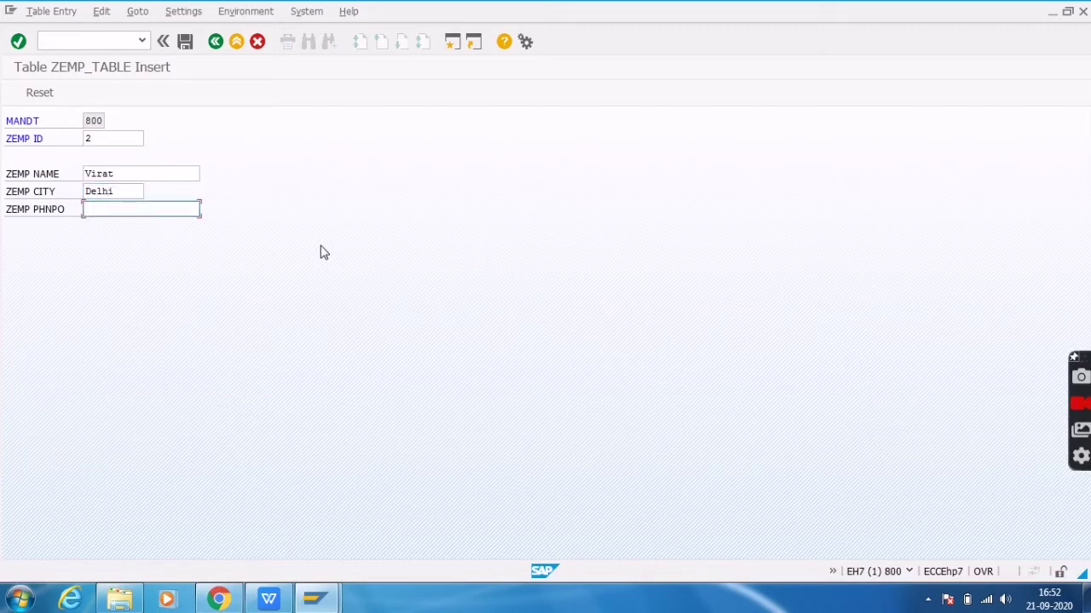
pyautogui.write('987897987')
pyautogui.click(187, 44)
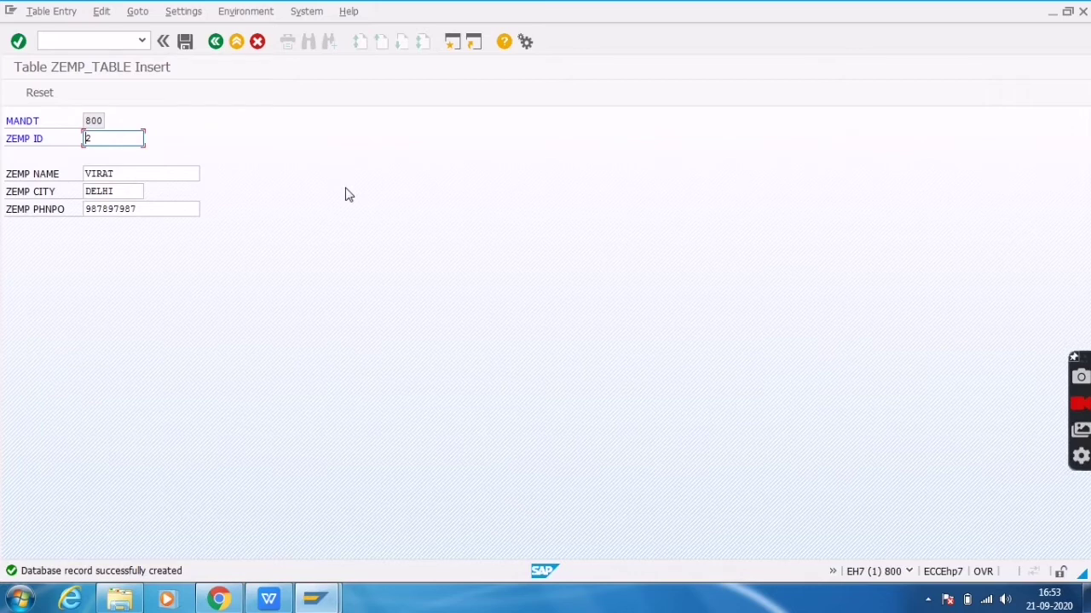
pyautogui.click(215, 44)
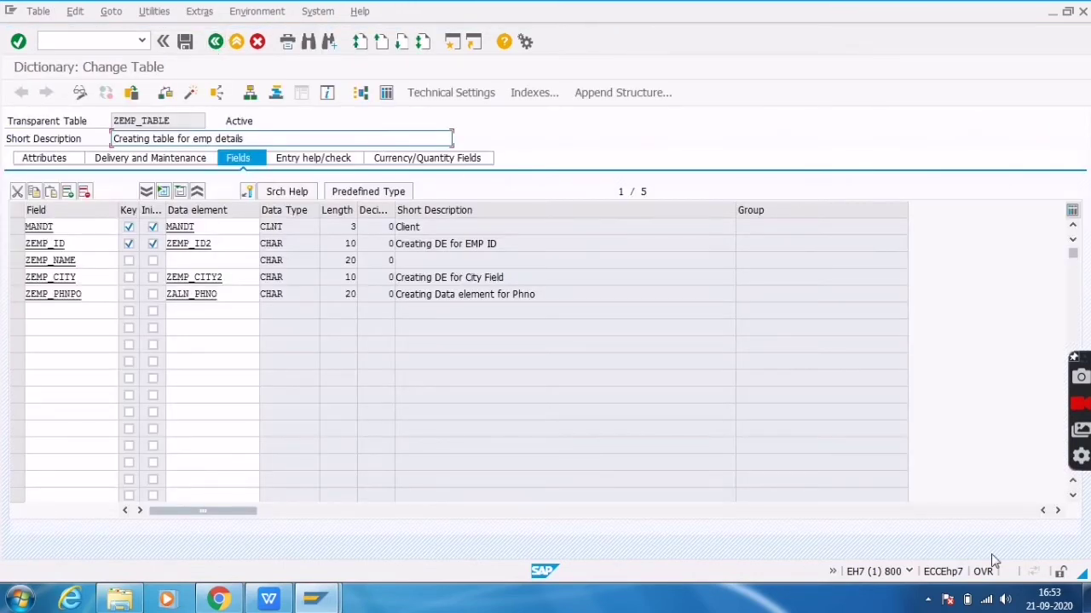
# Mute the computer's sound, then open the Table Maintenance Generator for ZEMP_TABLE
pyautogui.click(1005, 600)
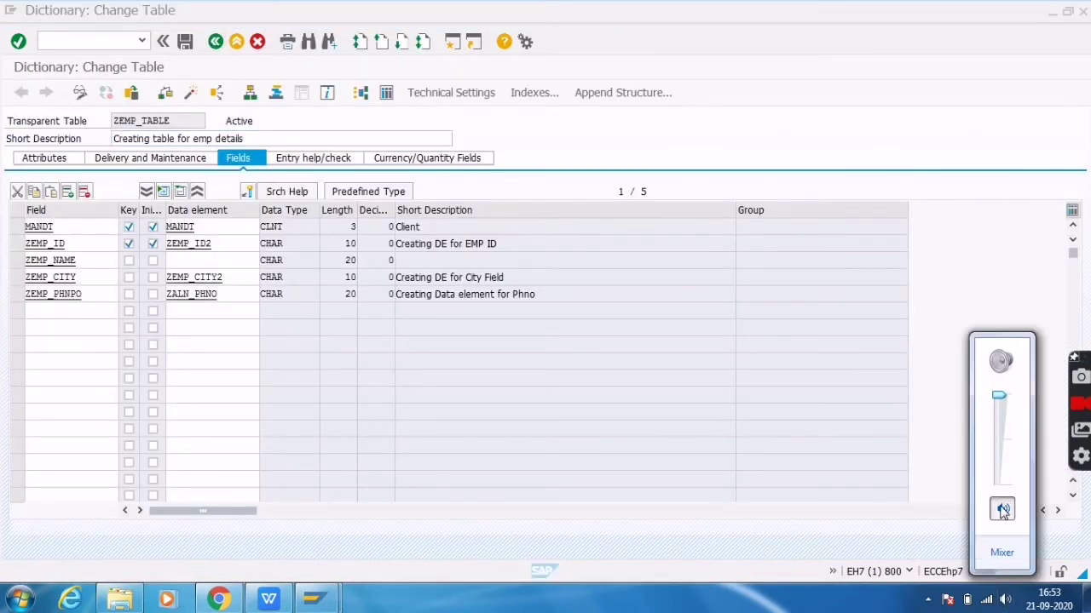
pyautogui.click(1003, 510)
pyautogui.click(747, 128)
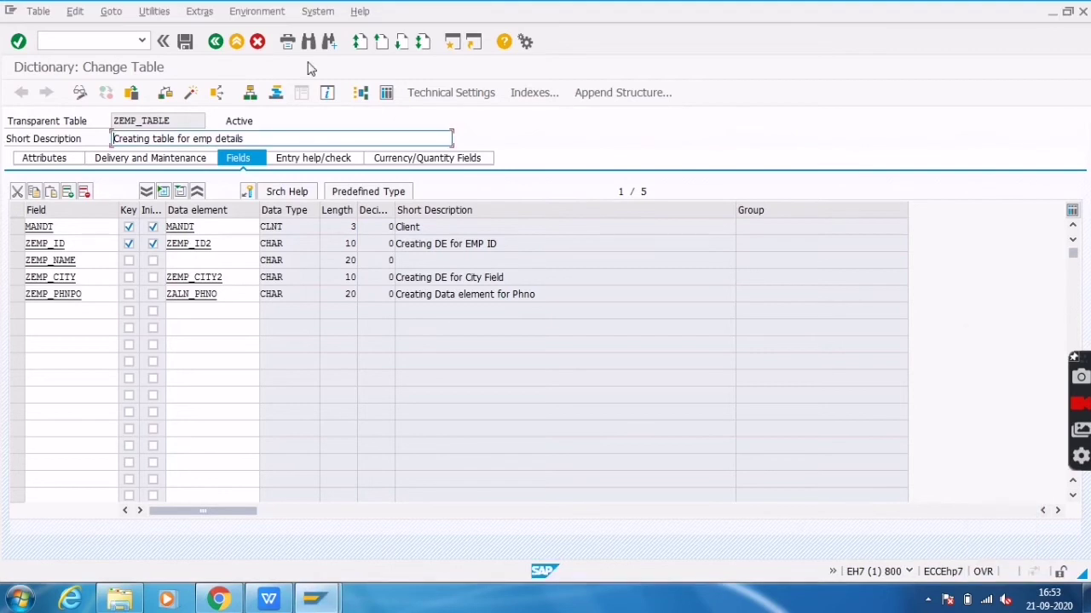
pyautogui.click(162, 12)
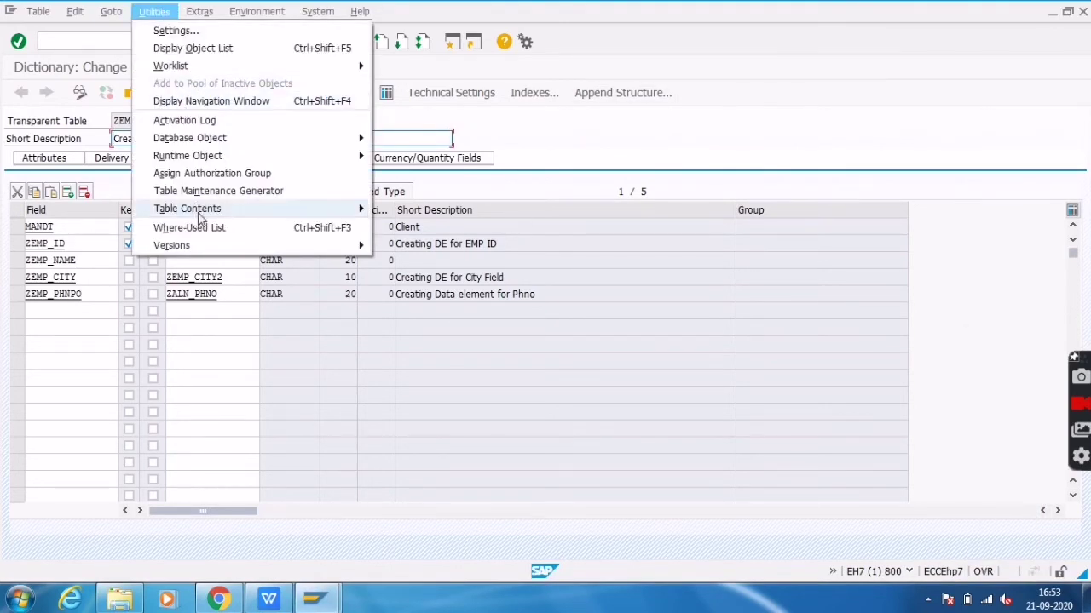
pyautogui.click(231, 191)
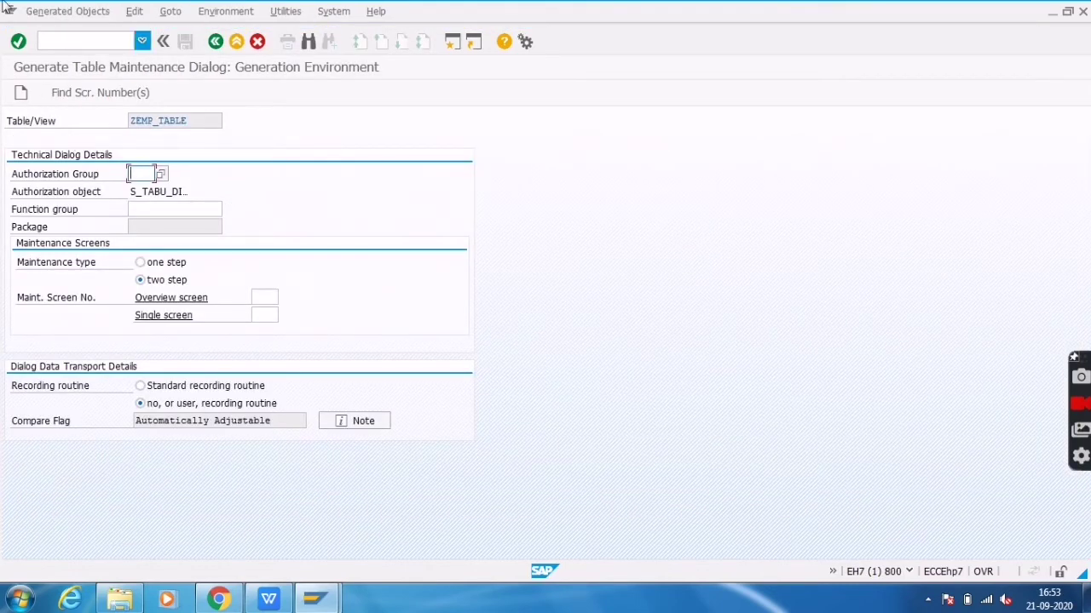
# Set Authorization Group to &NC& and bring up the function group history with ZALN_TEST highlighted
pyautogui.press('BackSpace')
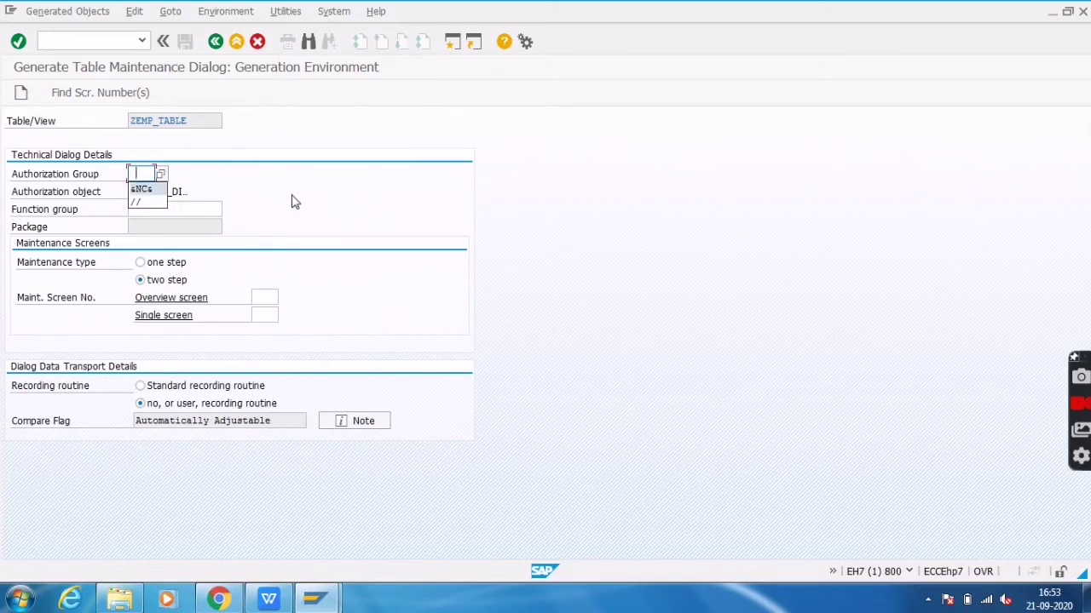
pyautogui.click(159, 188)
pyautogui.click(204, 208)
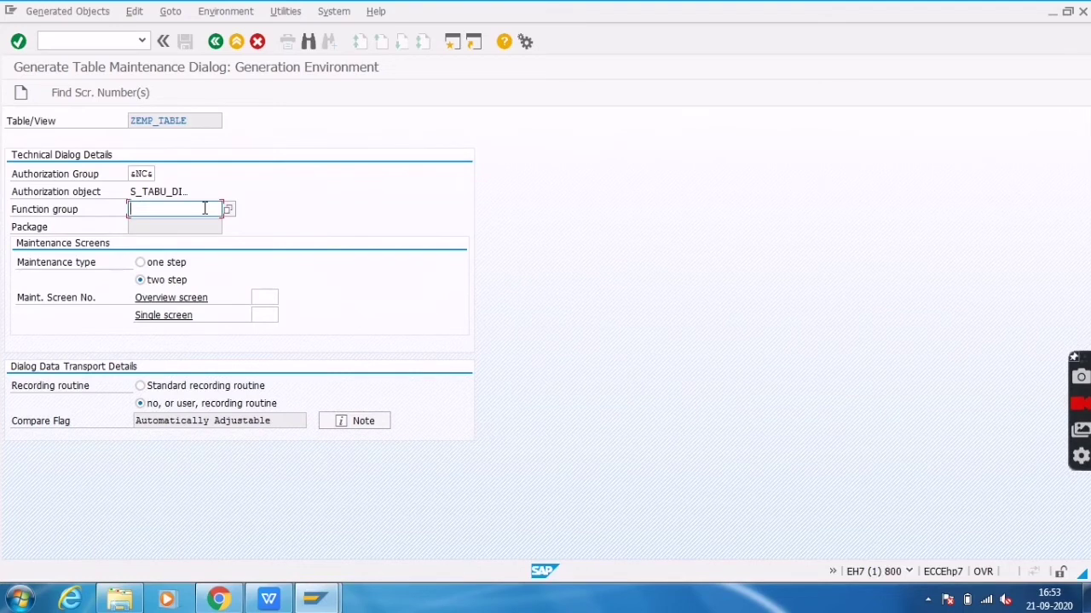
pyautogui.click(204, 209)
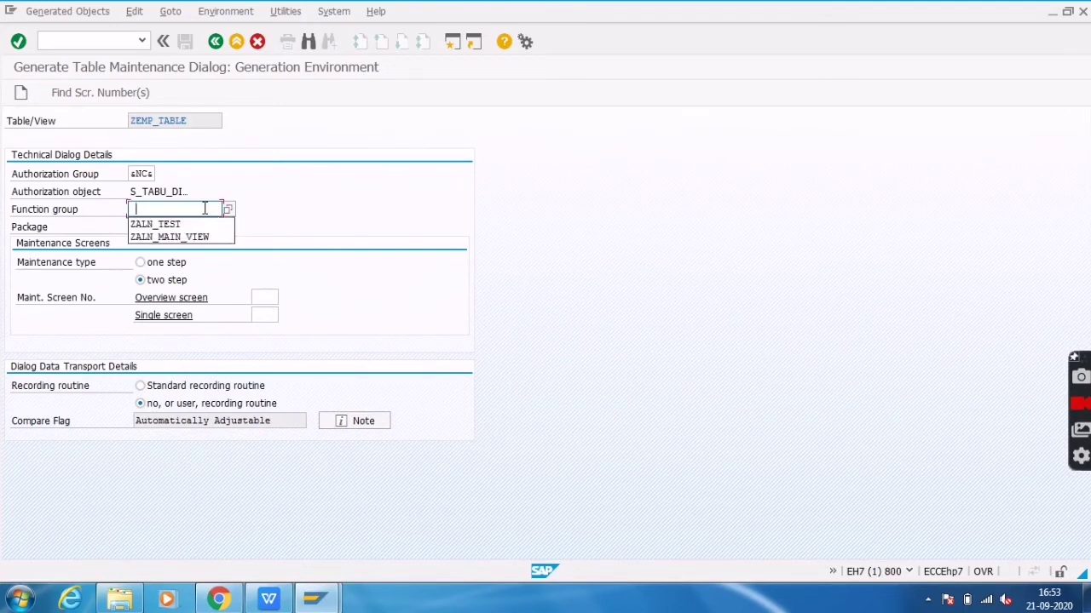
pyautogui.press('Down')
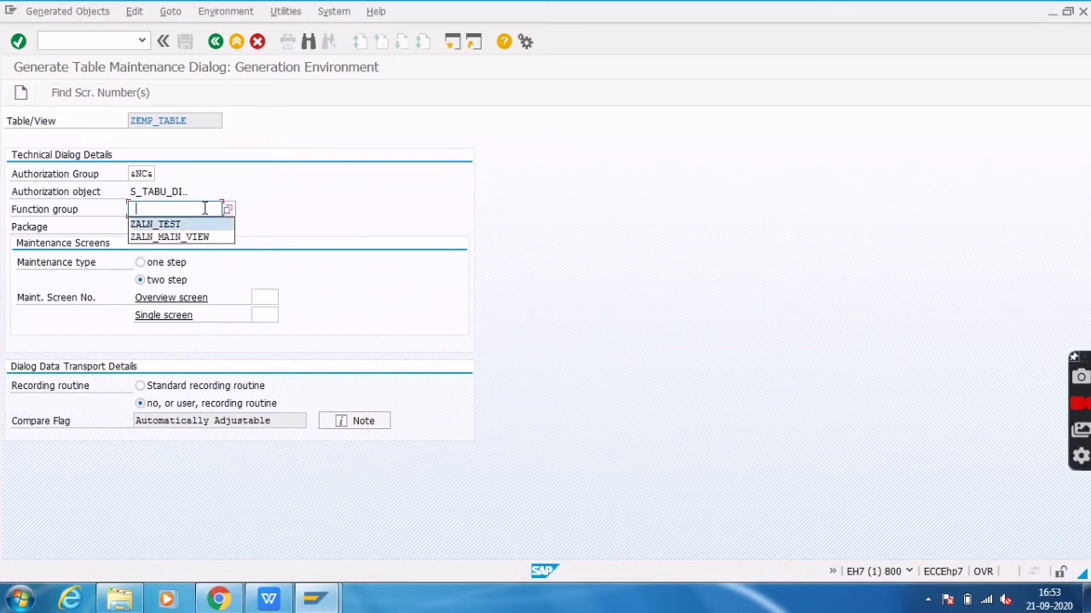
# Enter function group ZALN_TEST and choose the one-step maintenance type
pyautogui.press('Return')
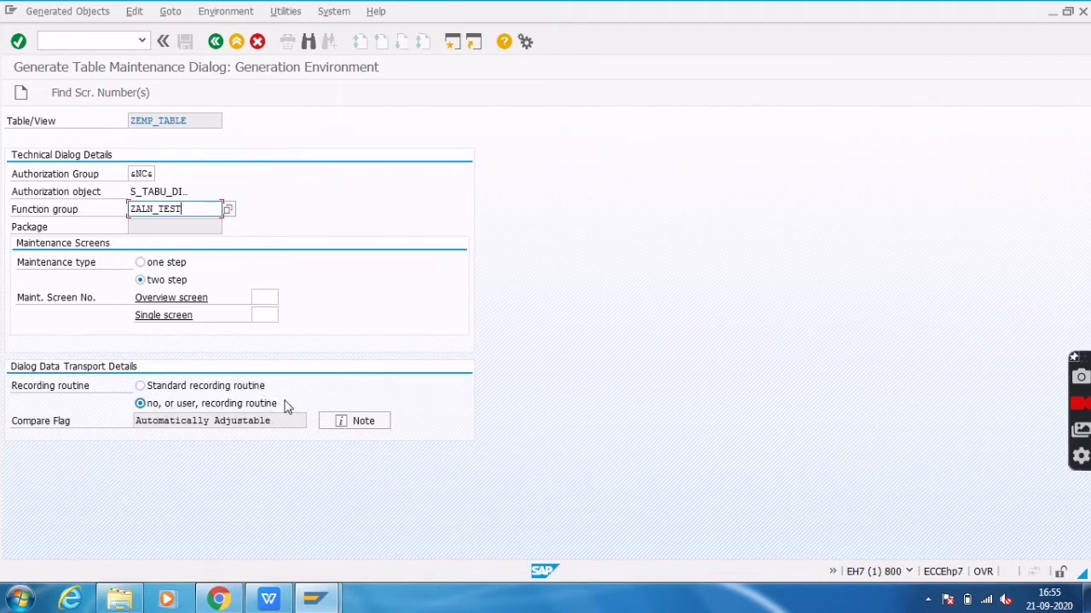
pyautogui.click(144, 267)
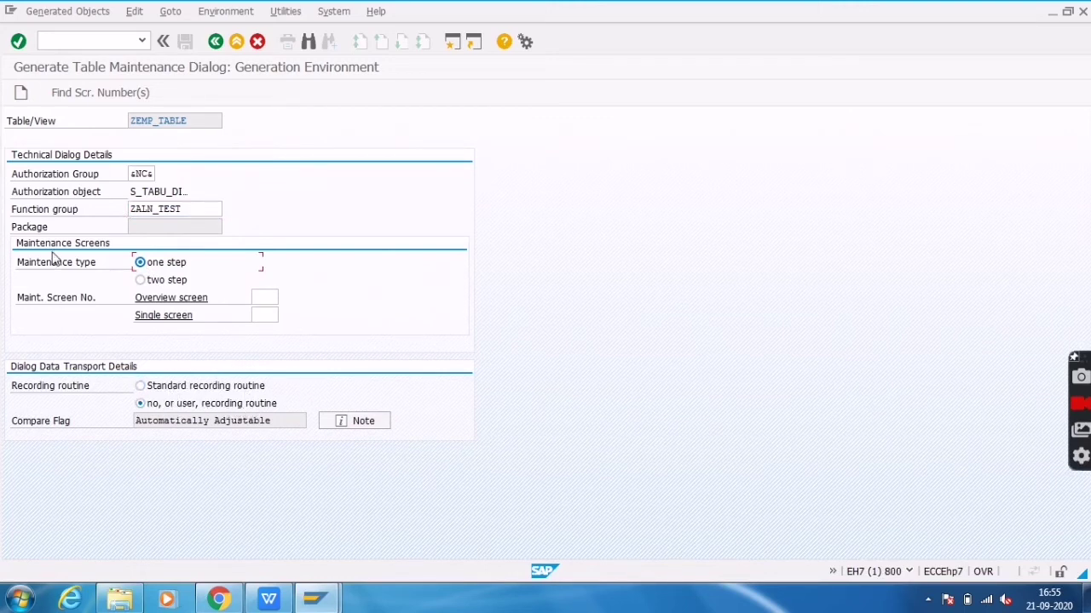
# Accept the proposed screen numbers, create the maintenance dialog, and save it as a local object ($TMP)
pyautogui.click(84, 98)
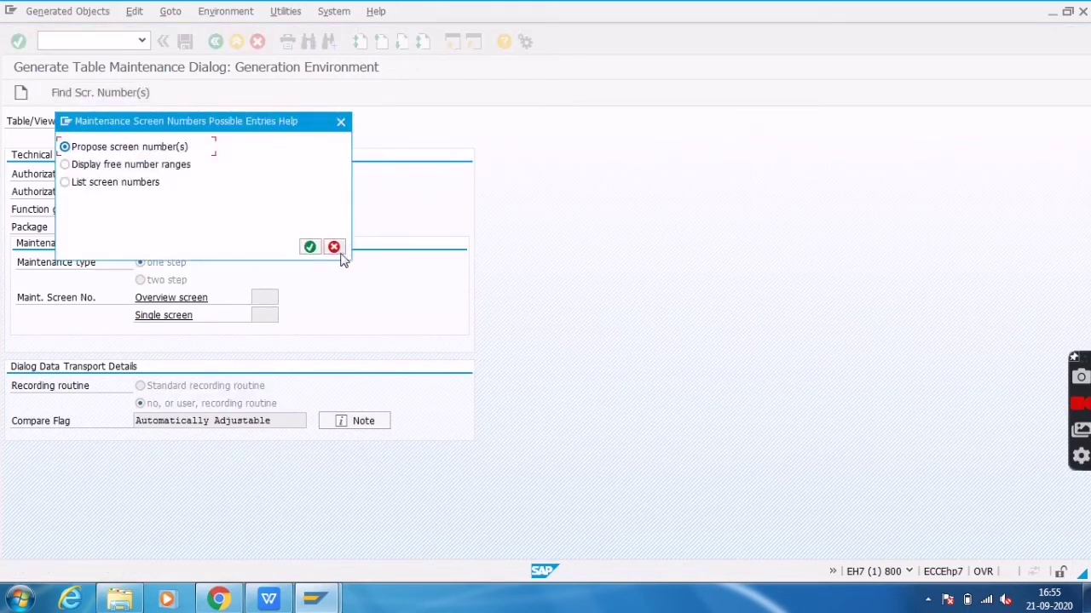
pyautogui.click(310, 247)
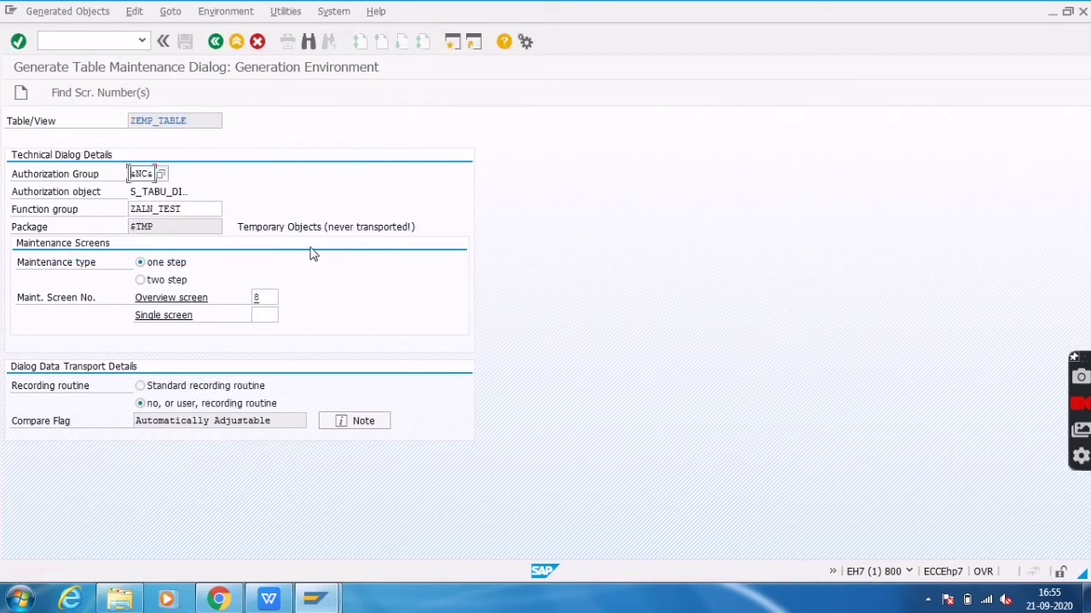
pyautogui.click(21, 93)
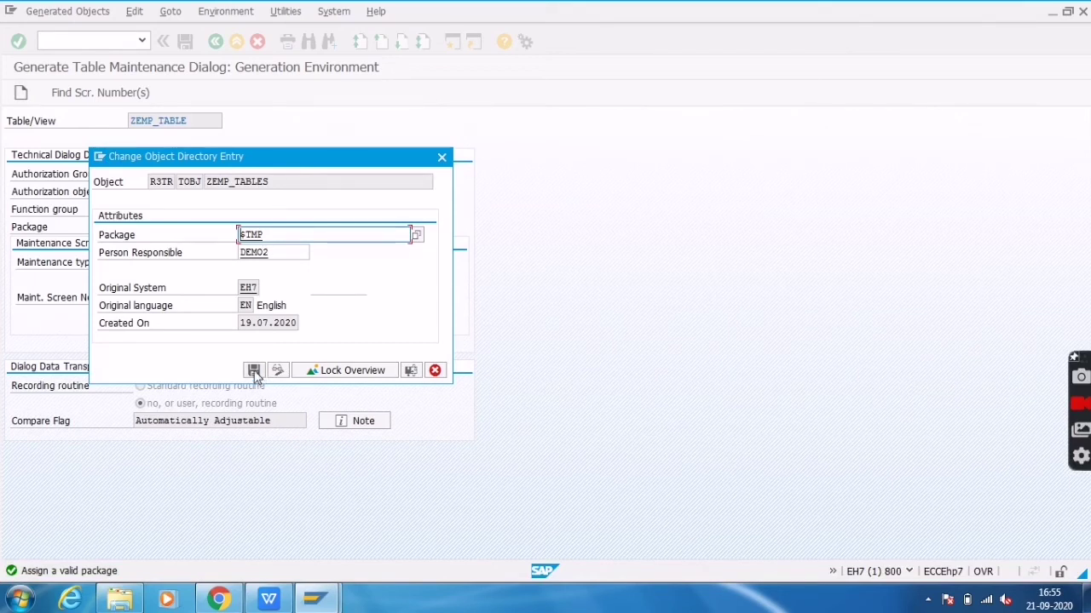
pyautogui.click(255, 370)
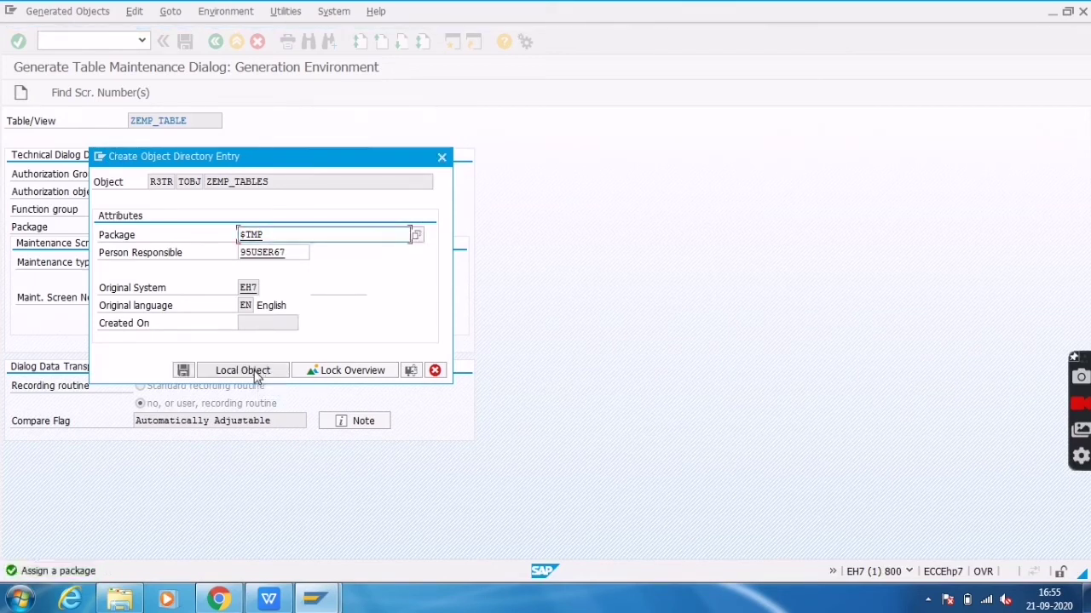
pyautogui.click(257, 375)
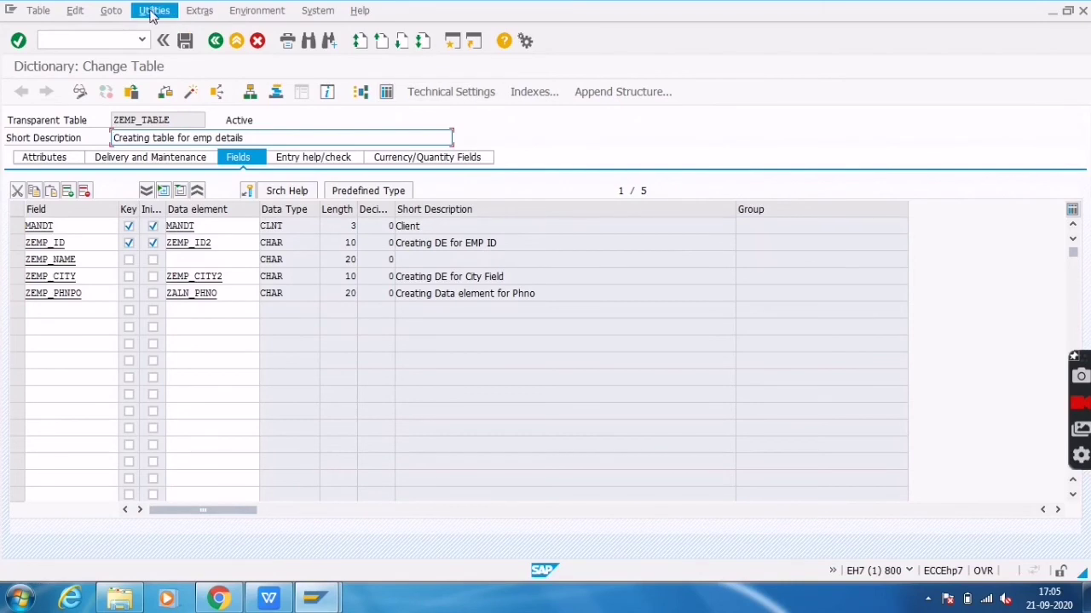
# Open Utilities > Table Contents > Create Entries for ZEMP_TABLE
pyautogui.click(154, 11)
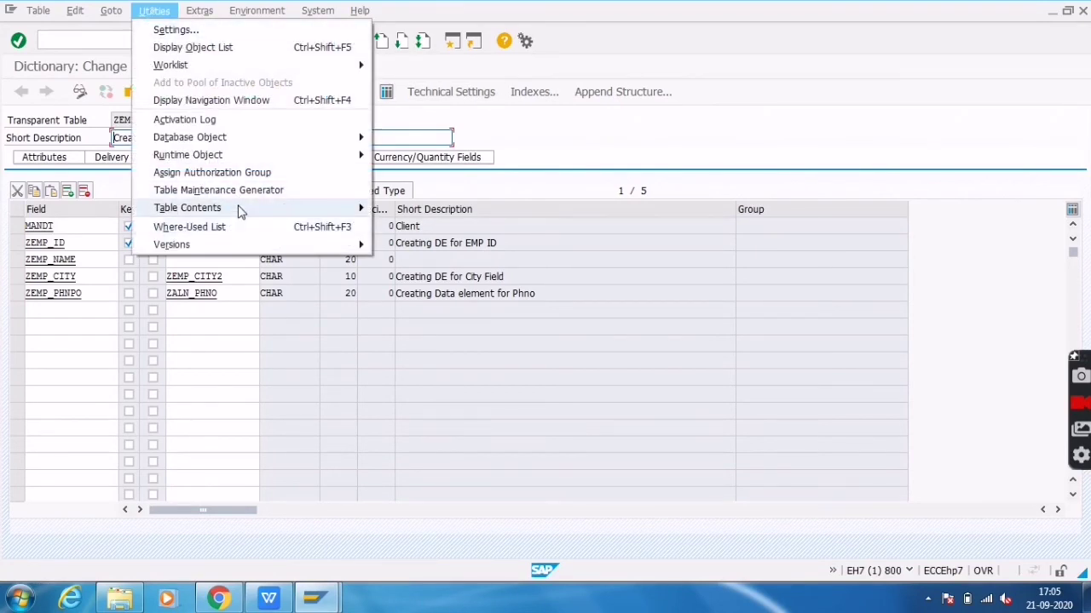
pyautogui.moveTo(241, 208)
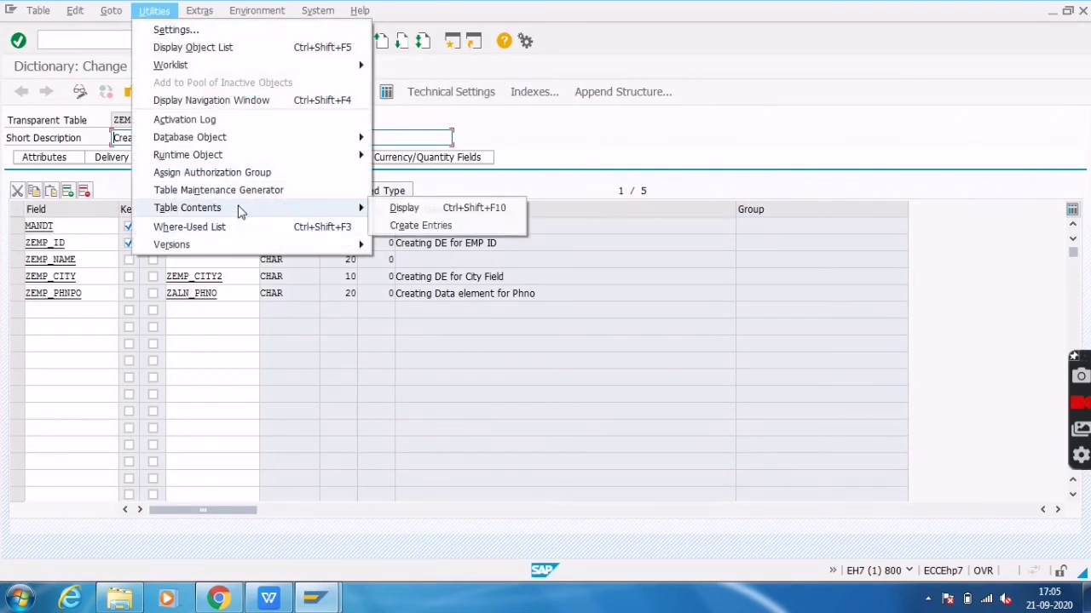
pyautogui.click(428, 225)
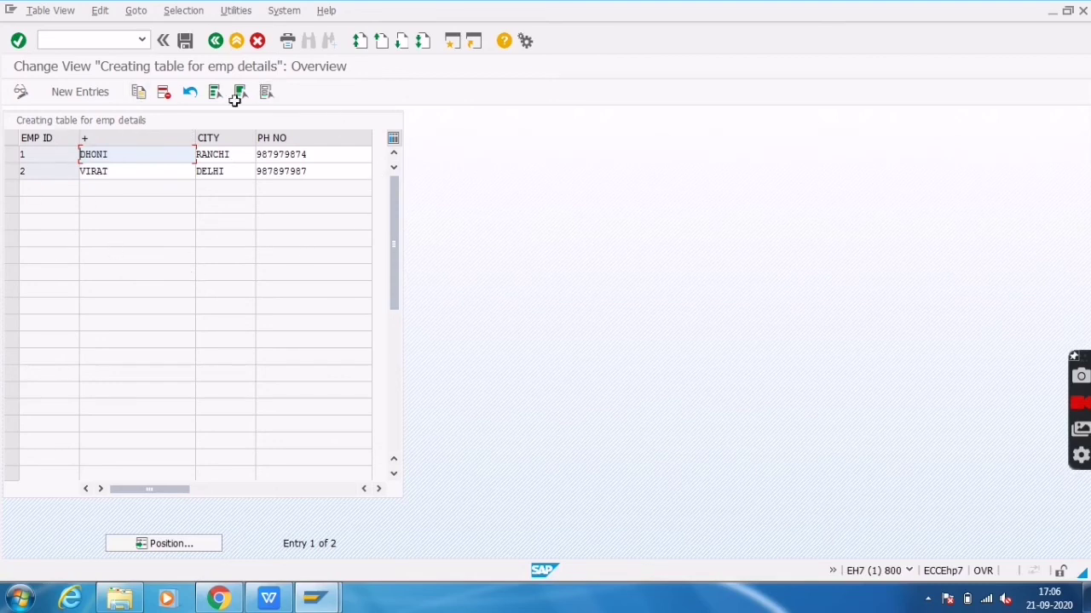
# Add employee row 3 with the employee's name and phone number
pyautogui.click(85, 93)
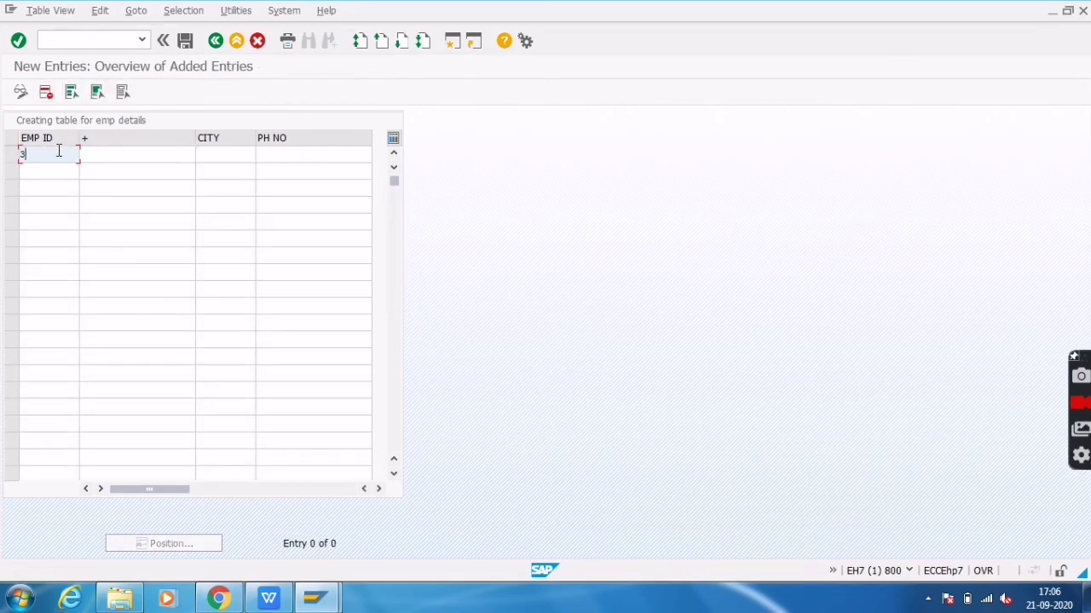
pyautogui.press('Tab')
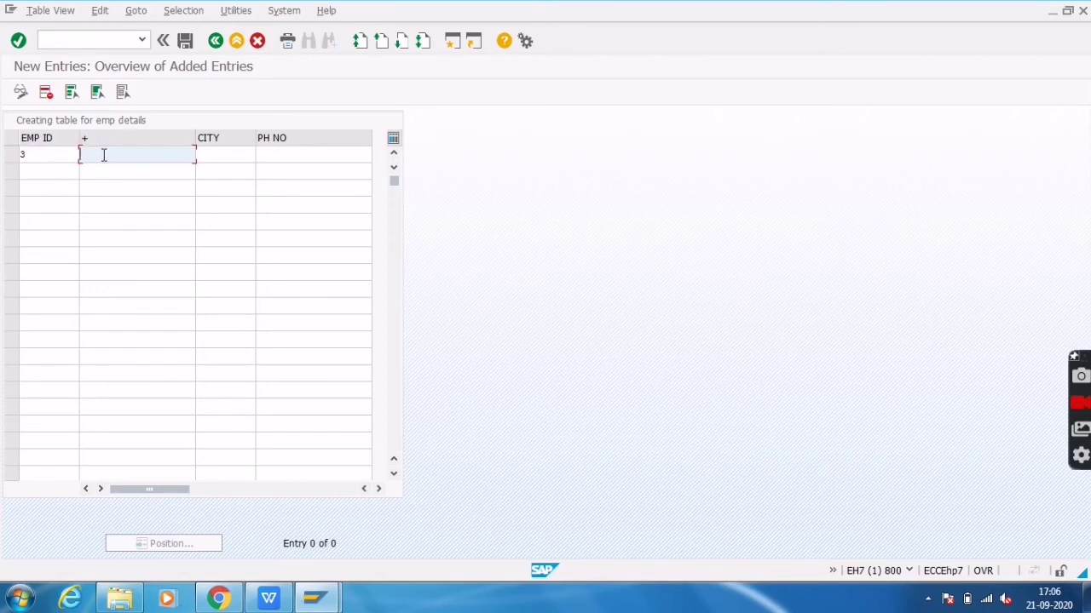
pyautogui.write('S')
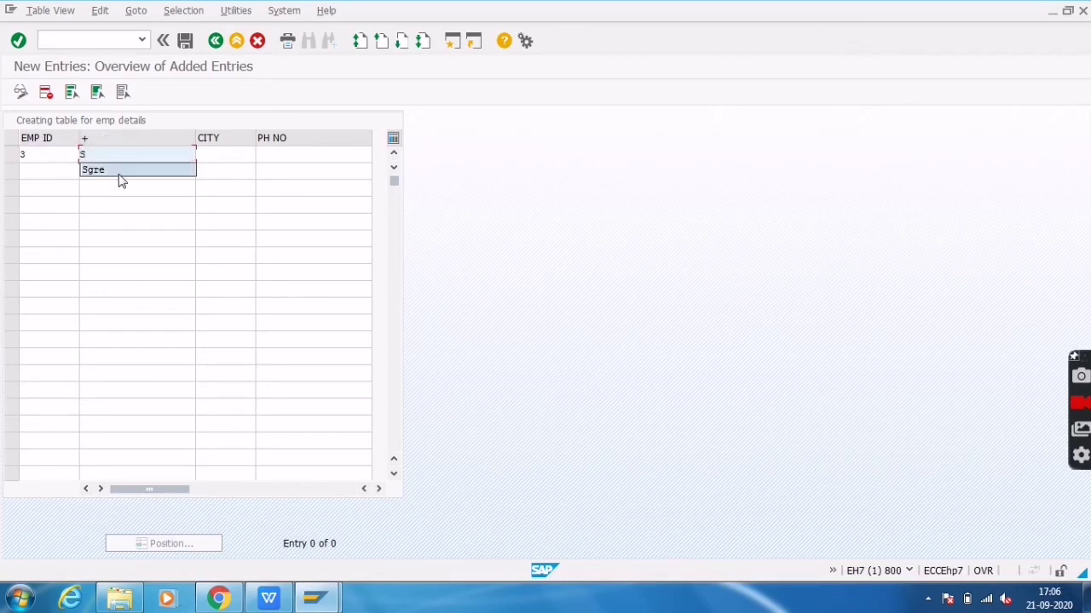
pyautogui.write('hreya')
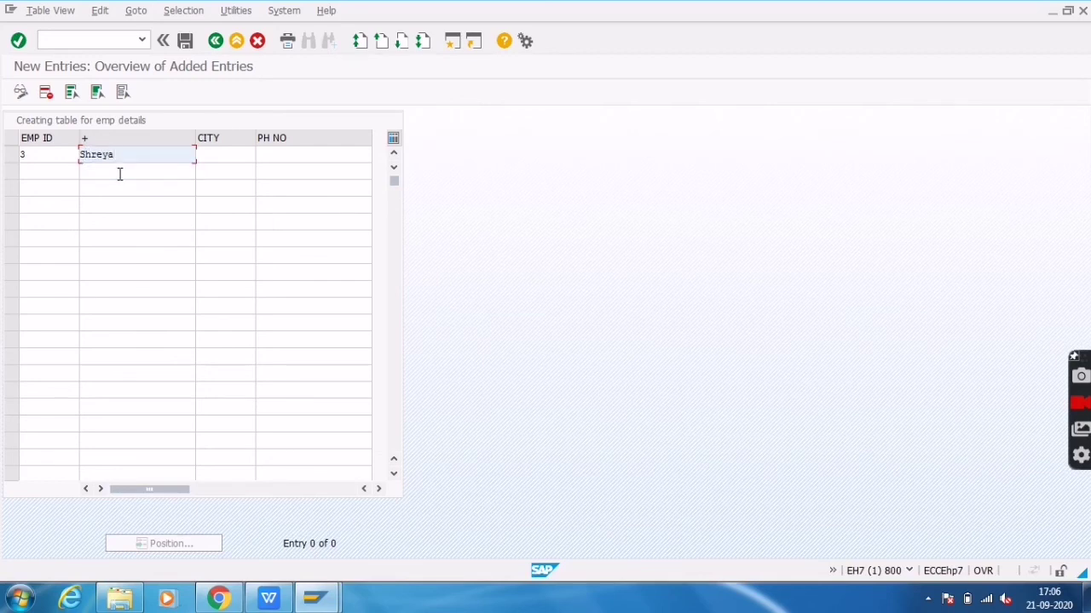
pyautogui.press('Tab')
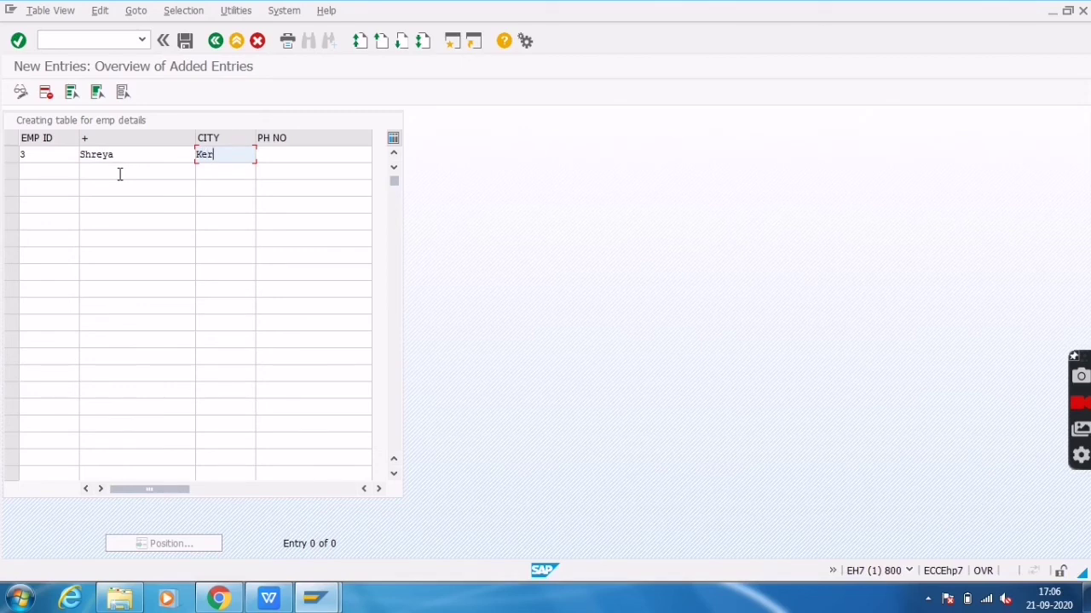
pyautogui.press('Tab')
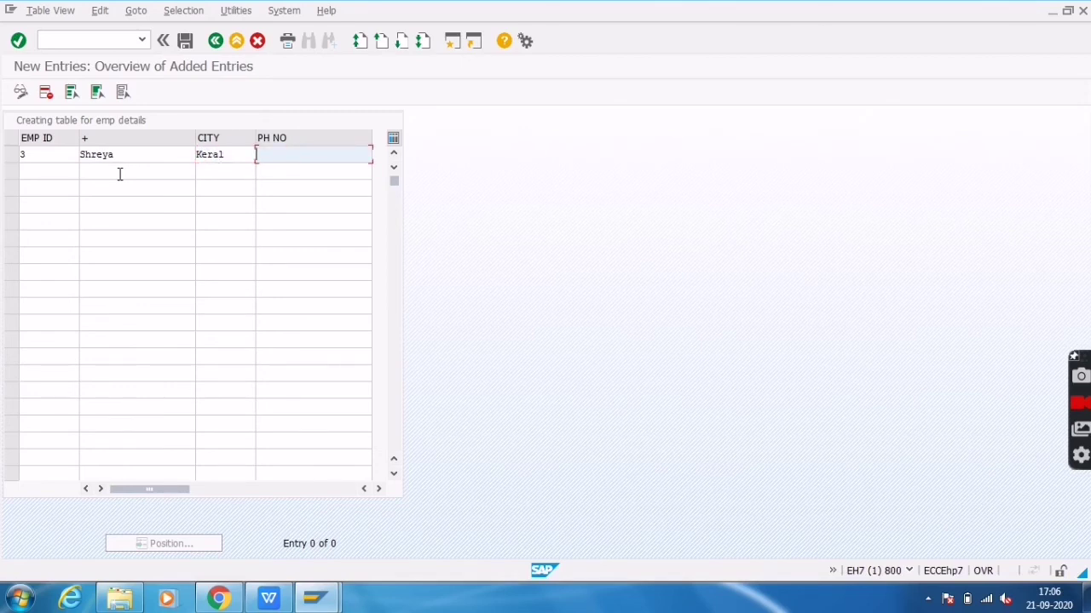
pyautogui.write('798797')
pyautogui.press('Tab')
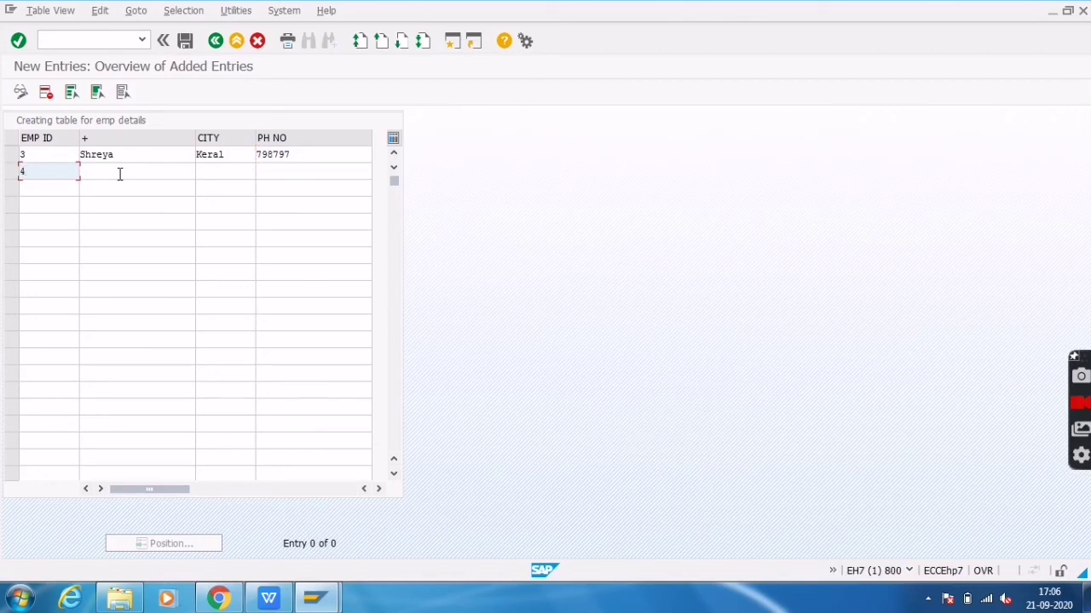
# Fill employee row 4 with city Delhi and a phone number
pyautogui.press('Tab')
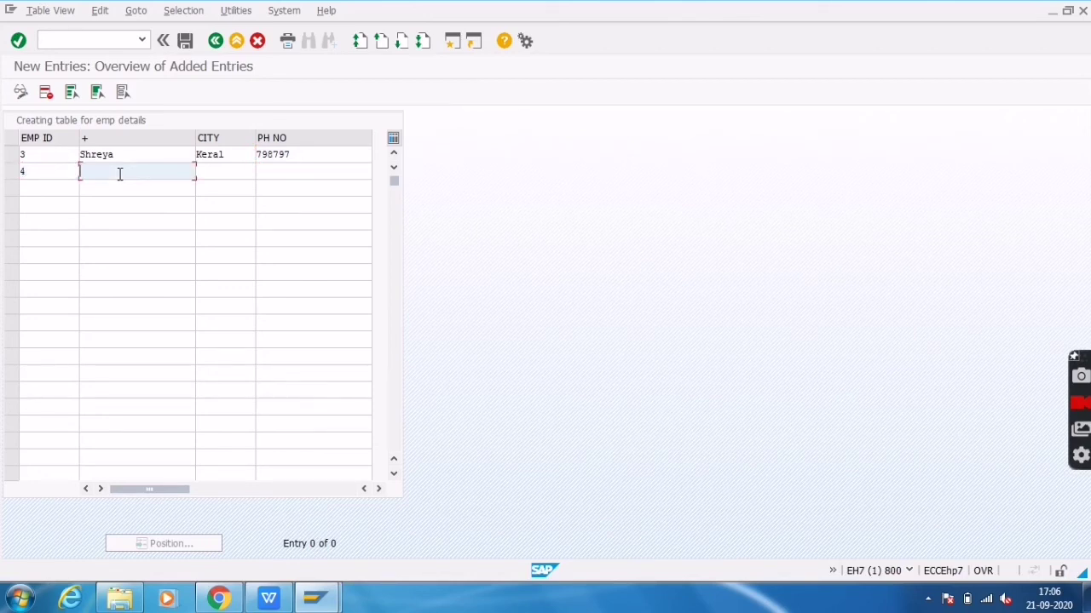
pyautogui.press('Tab')
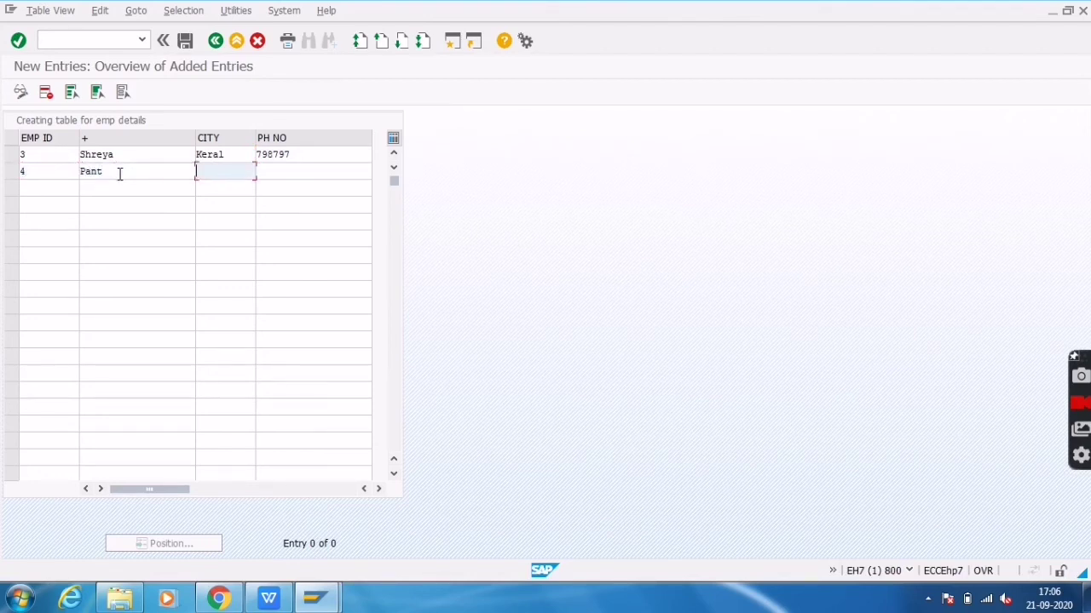
pyautogui.write('Delhi')
pyautogui.press('Tab')
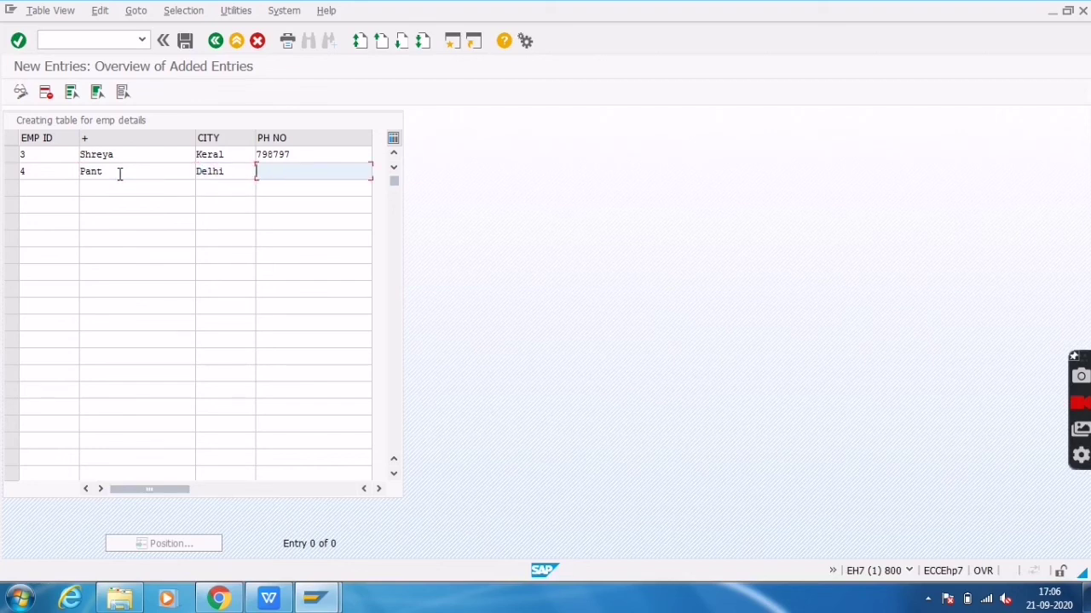
# Add employee row 5 with the employee's name, city Delhi and phone number
pyautogui.click(68, 190)
pyautogui.write('5')
pyautogui.press('Tab')
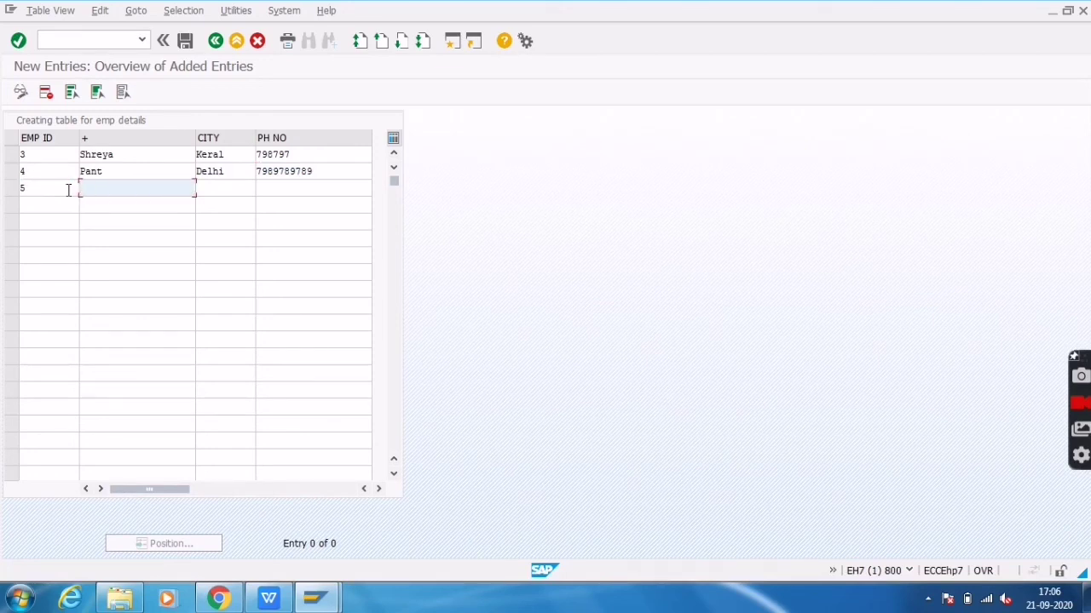
pyautogui.write('Dhavan')
pyautogui.press('Tab')
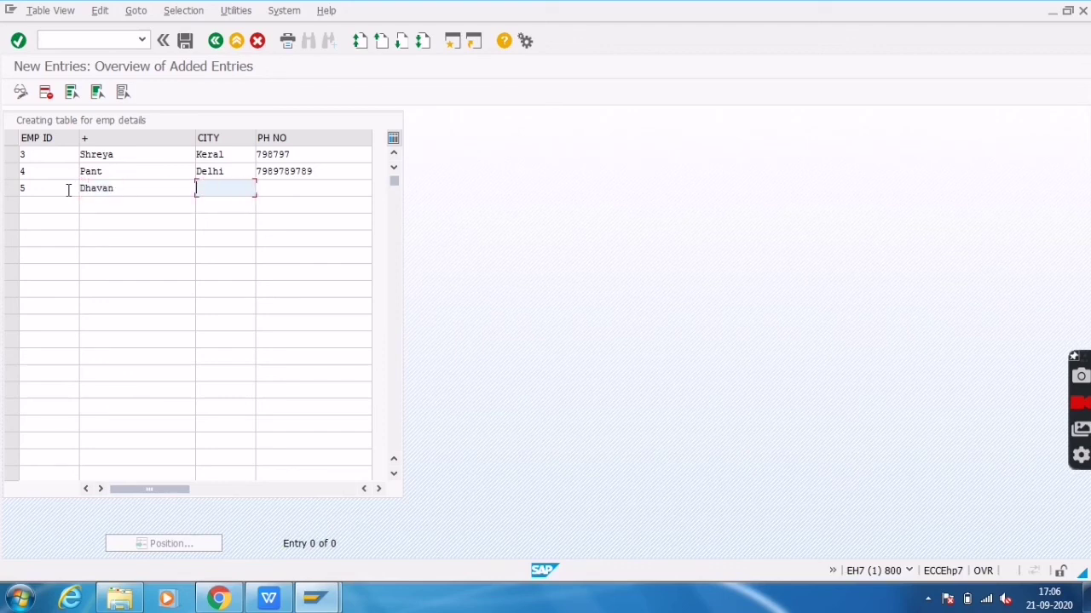
pyautogui.write('Delhi')
pyautogui.press('Tab')
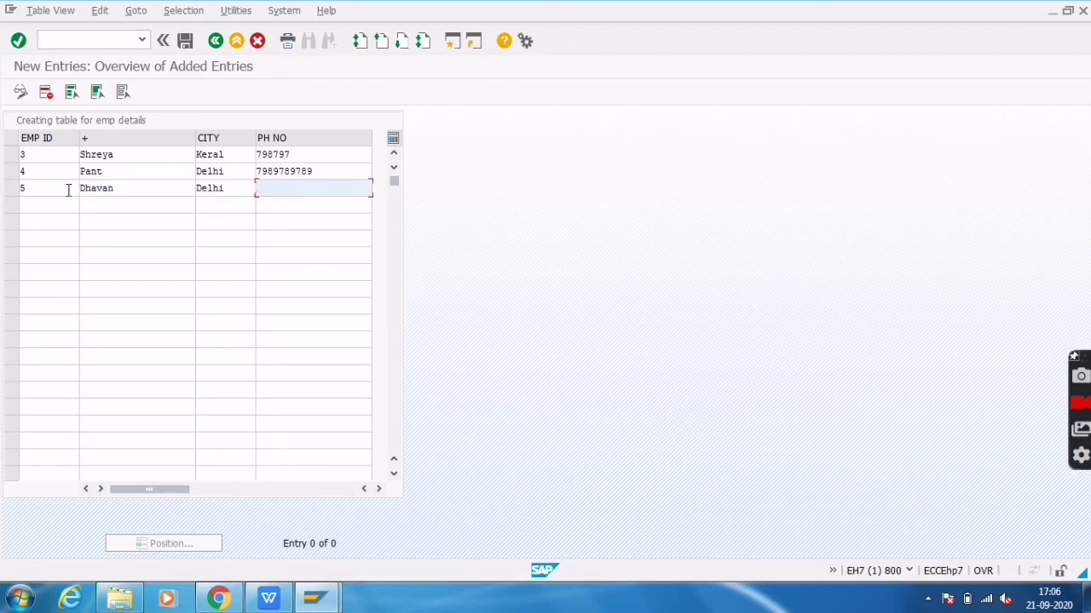
pyautogui.write('687987987')
# Save the three new employee rows and return to the overview listing IDs 1 through 5
pyautogui.click(186, 43)
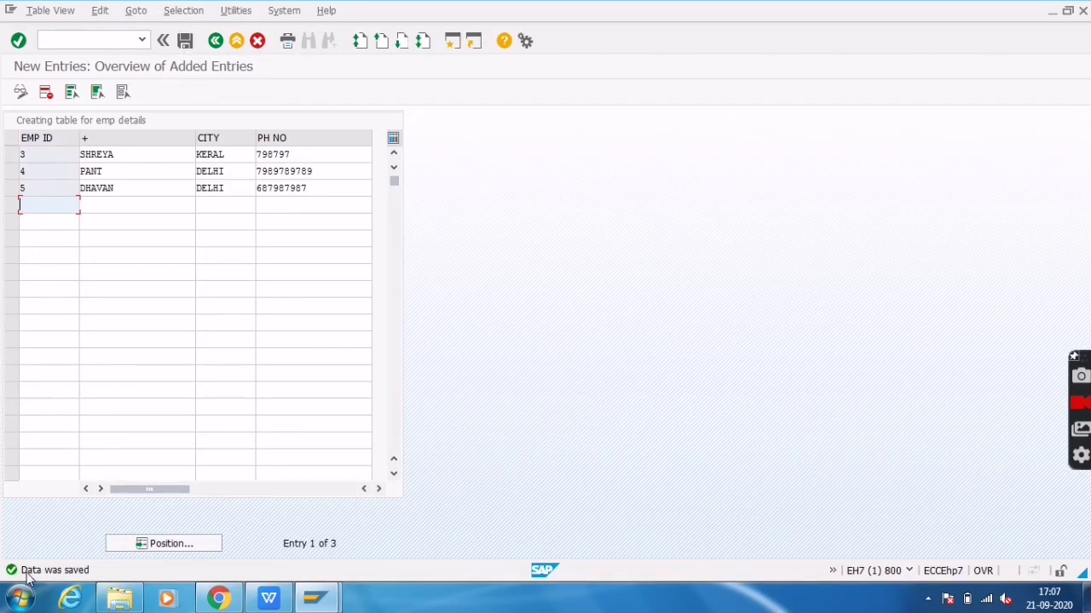
pyautogui.click(215, 40)
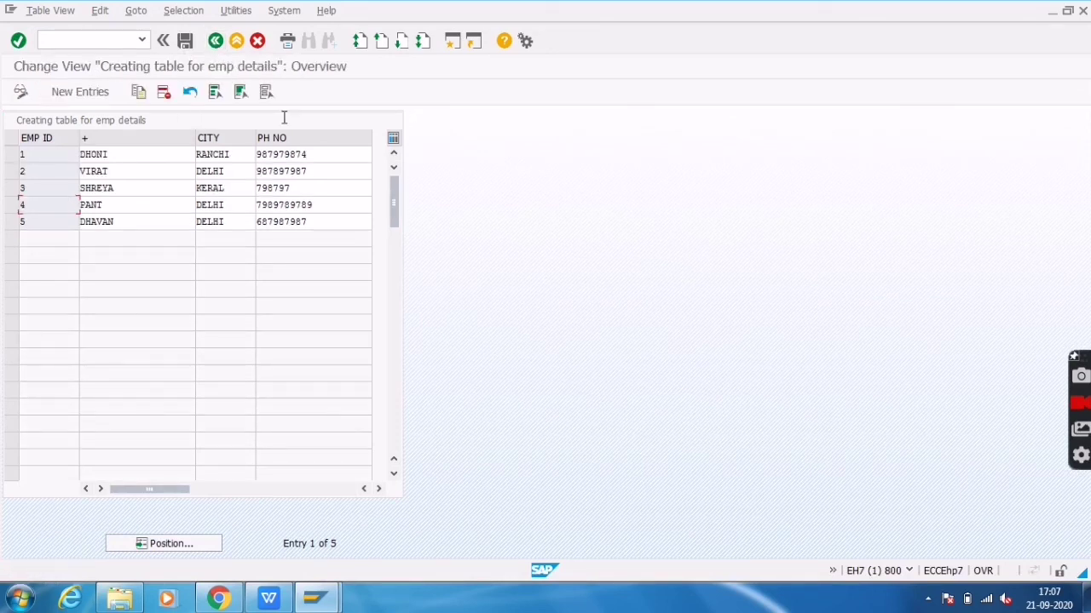